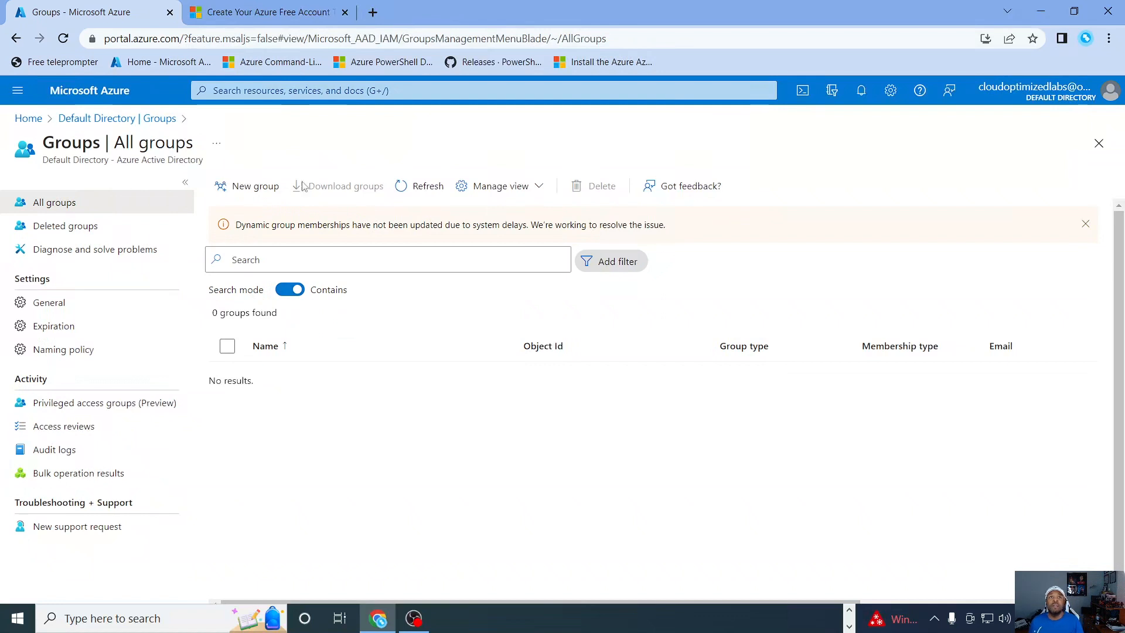
# Start a new security group named "Azure Admin" with the description "CO-Cloud Admin".
pyautogui.click(251, 188)
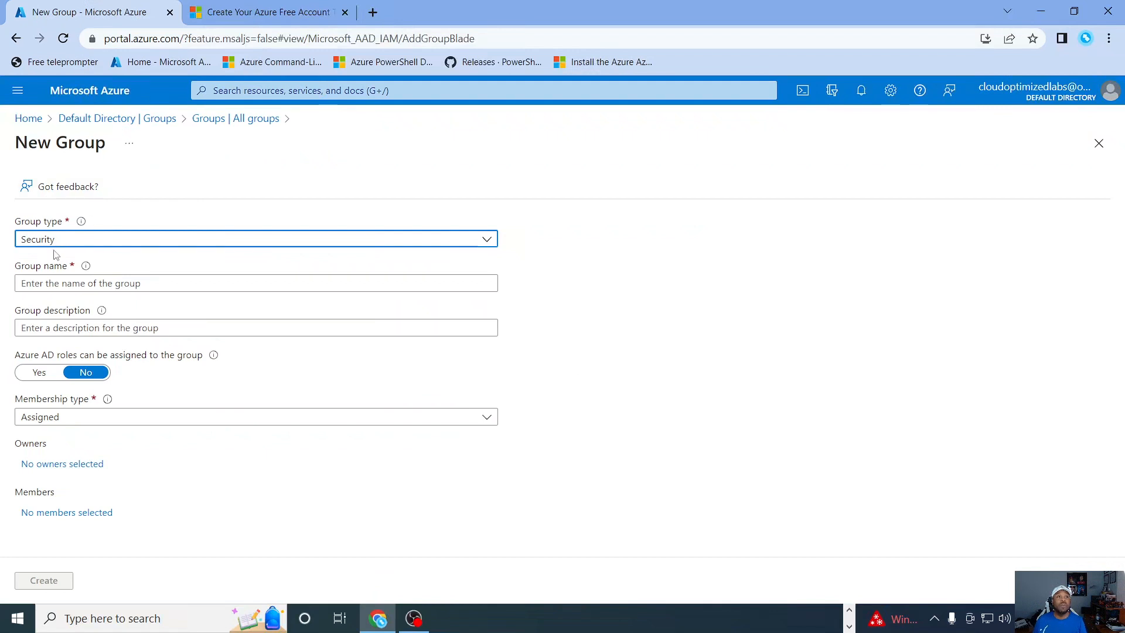
pyautogui.click(117, 283)
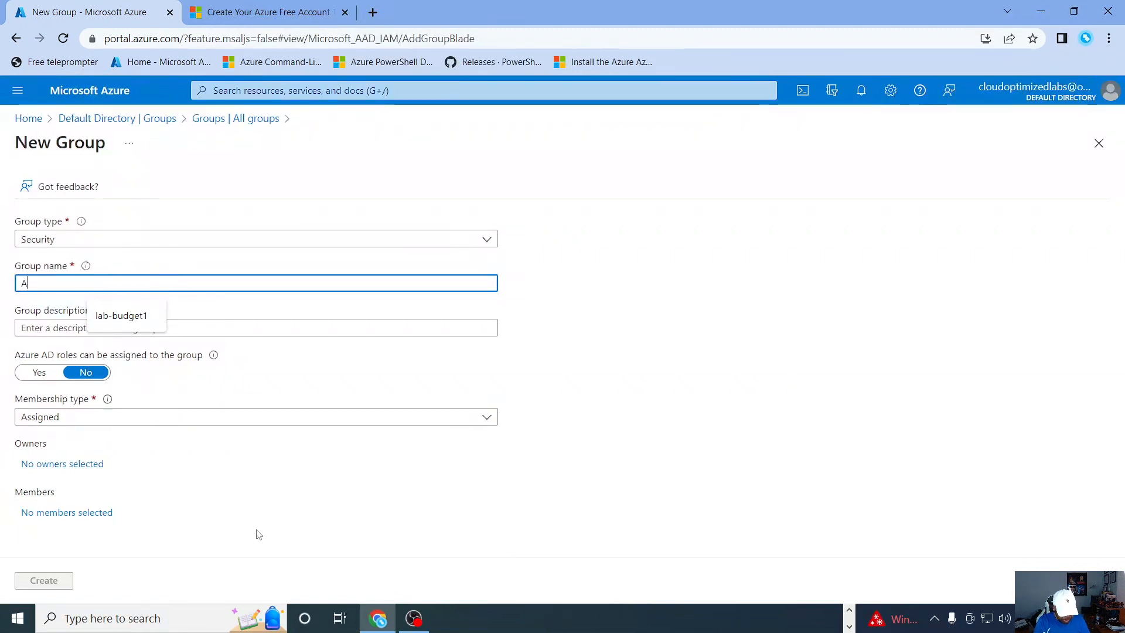
pyautogui.write('Azure Admin')
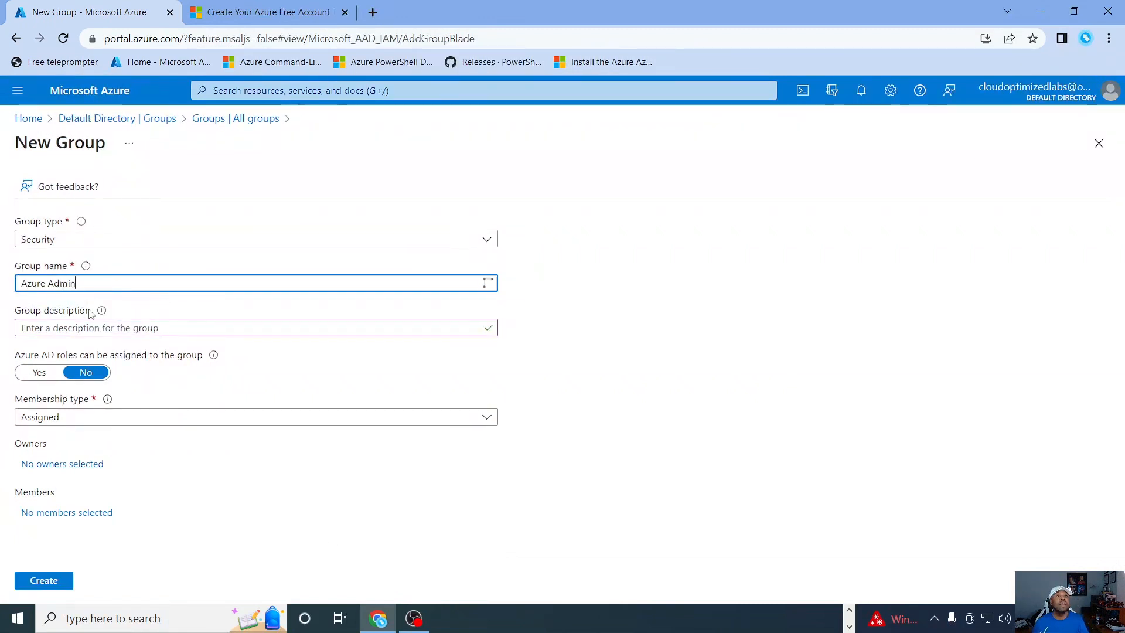
pyautogui.click(100, 323)
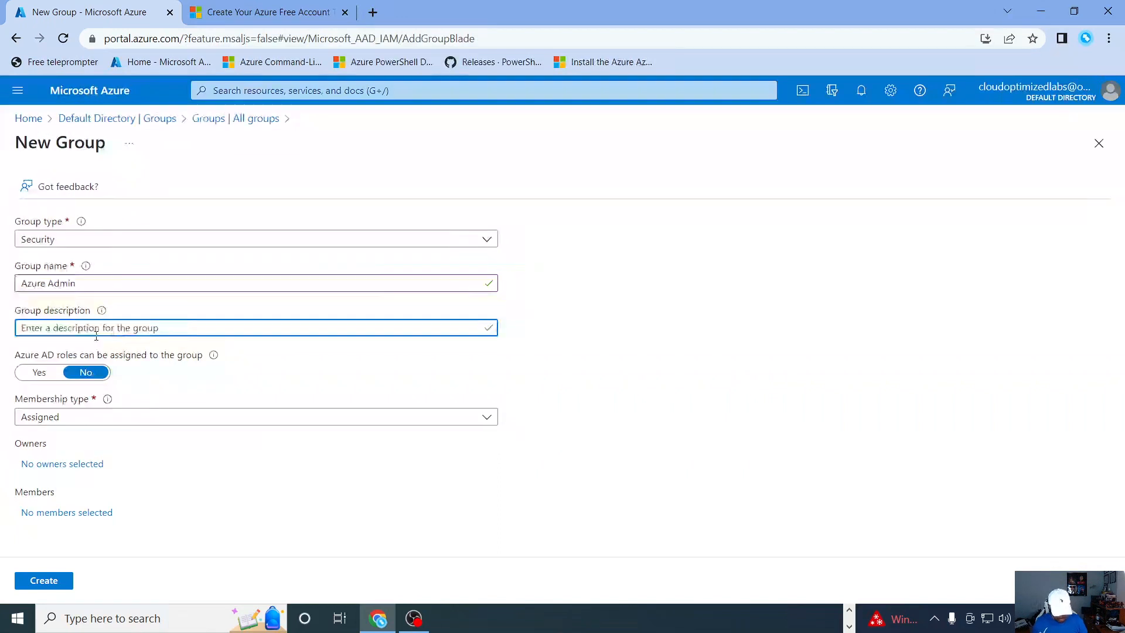
pyautogui.write('CO-')
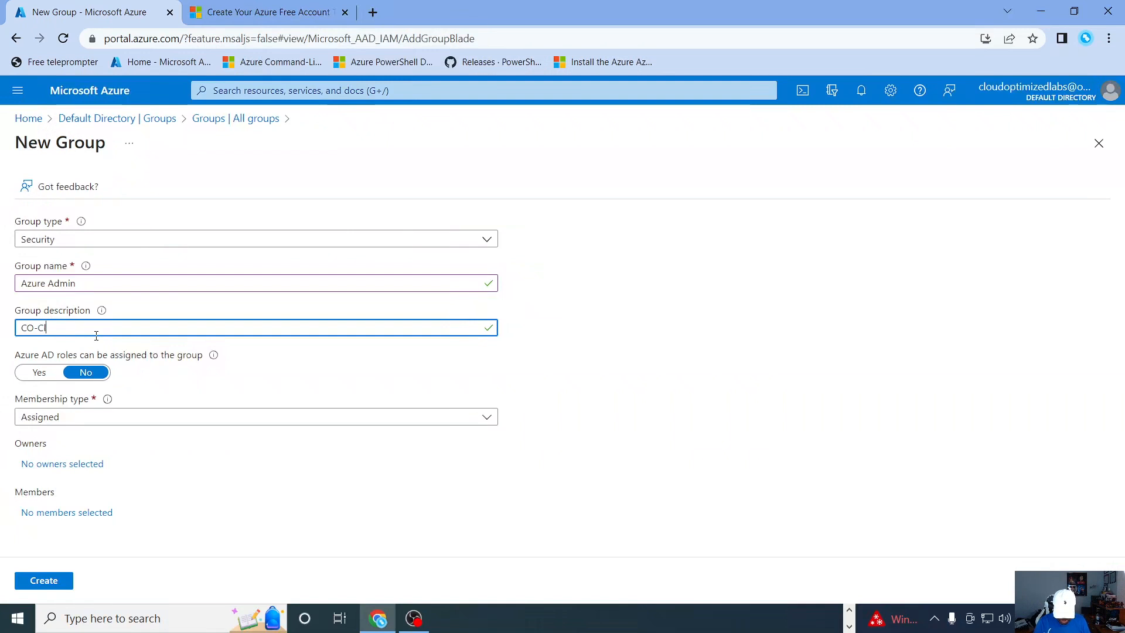
pyautogui.write('Cloud Admin')
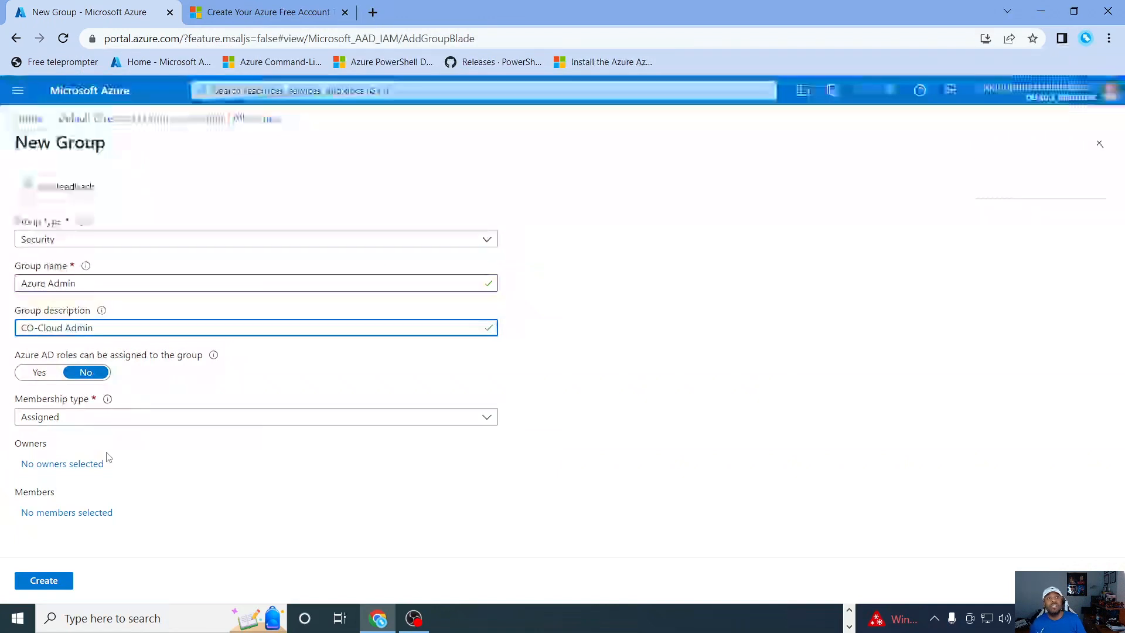
# Set the new group's membership type to Dynamic User.
pyautogui.click(80, 418)
pyautogui.click(78, 420)
pyautogui.click(77, 420)
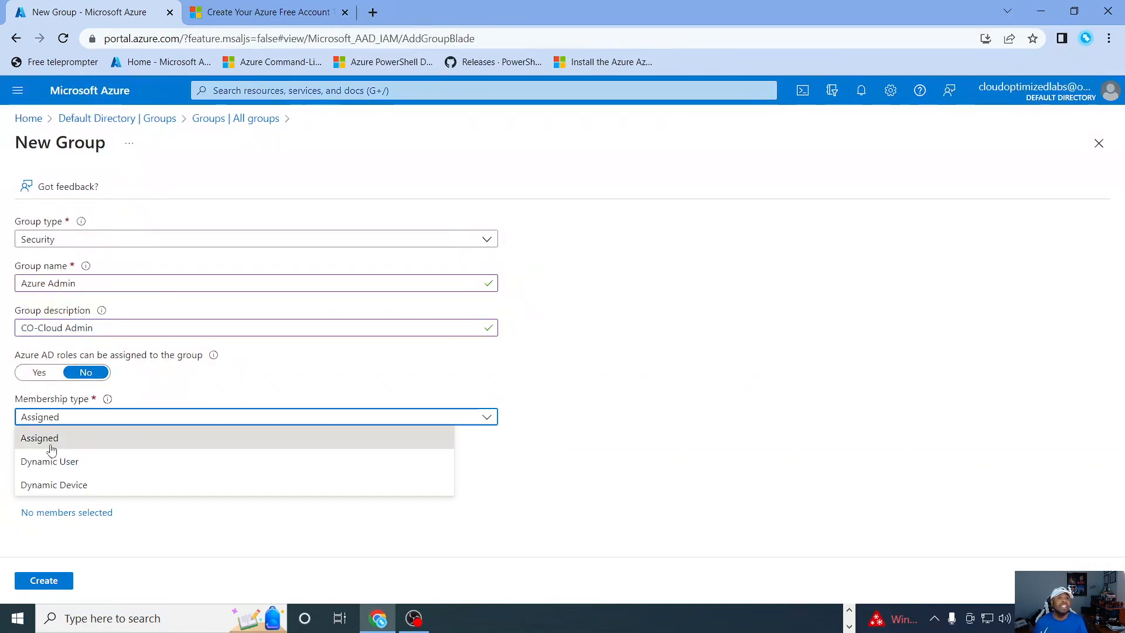
pyautogui.click(70, 471)
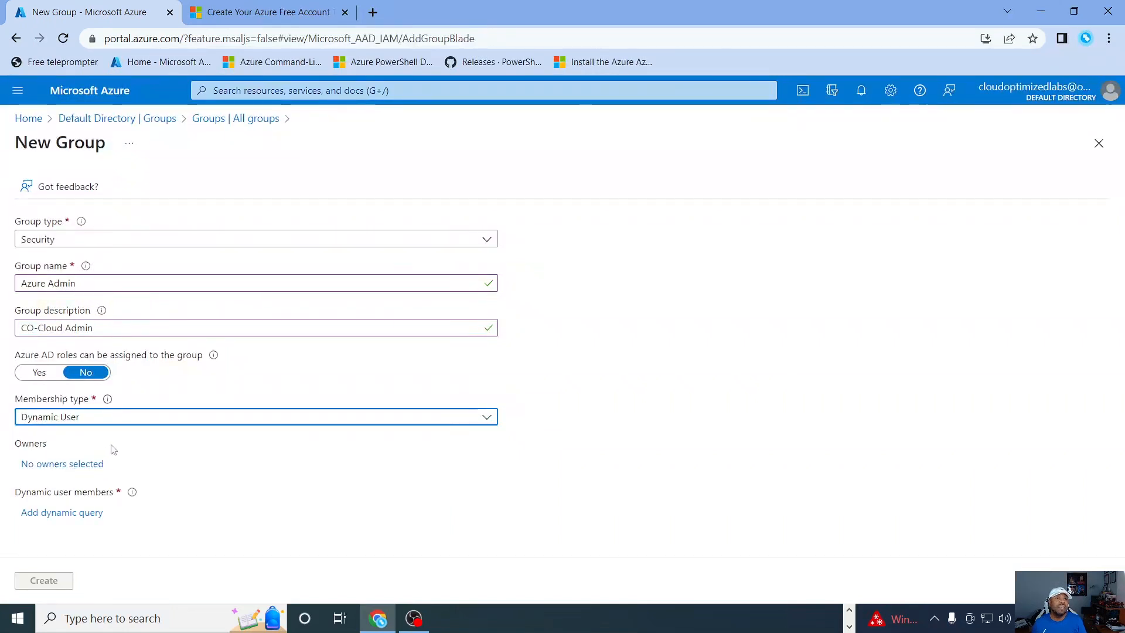
# Add a dynamic membership rule where jobTitle Equals "azure admin" and save it.
pyautogui.click(61, 515)
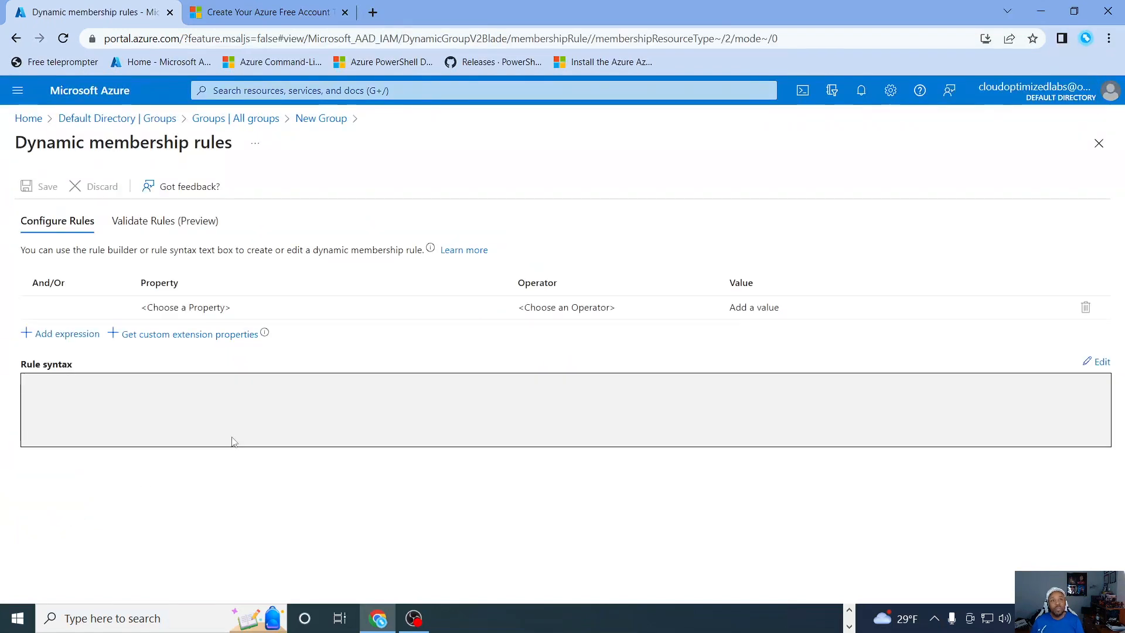
pyautogui.click(214, 308)
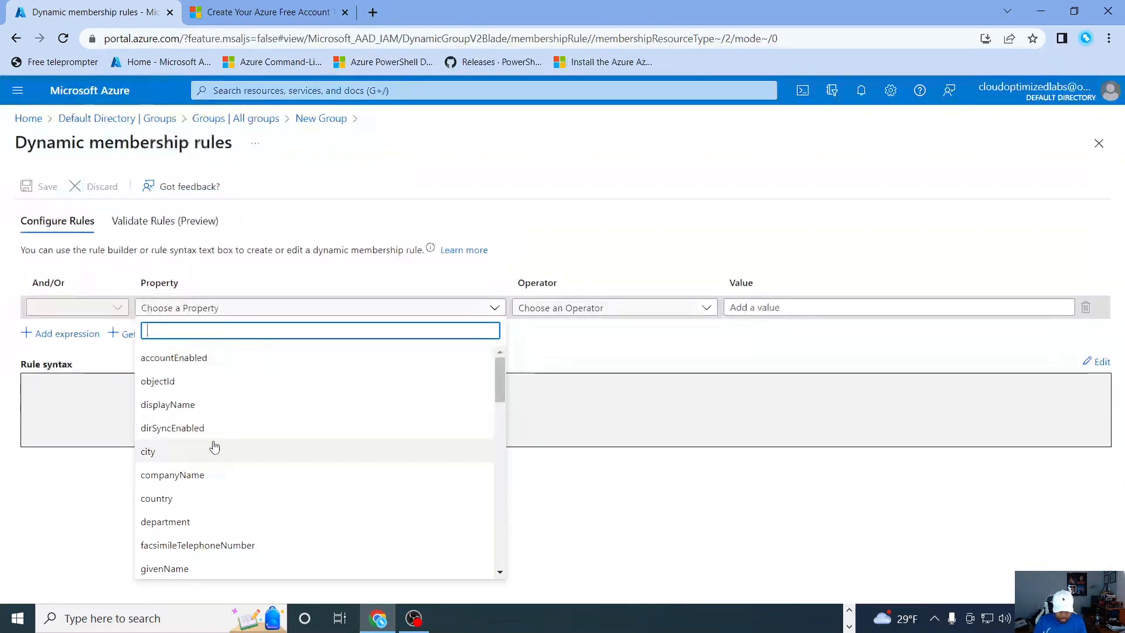
pyautogui.write('job')
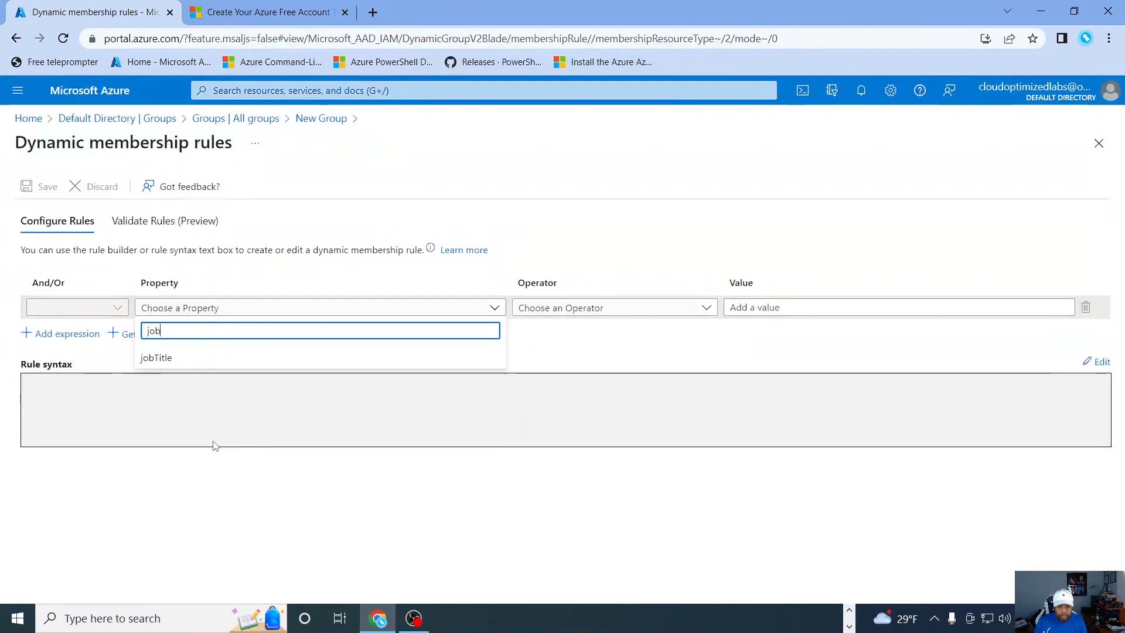
pyautogui.click(156, 357)
pyautogui.click(597, 310)
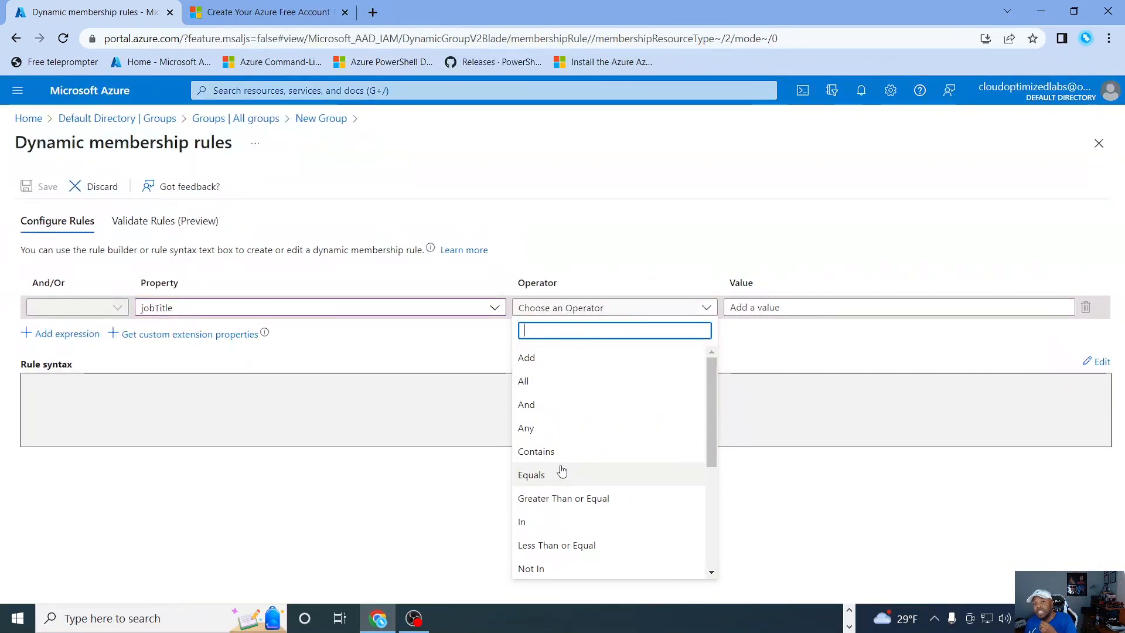
pyautogui.click(558, 478)
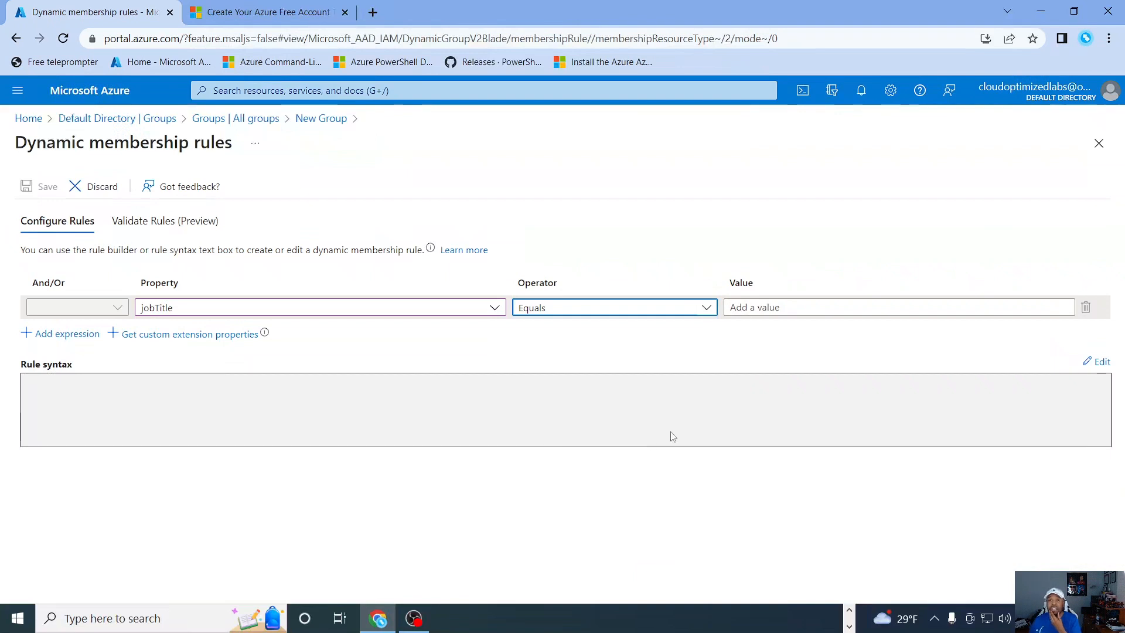
pyautogui.click(794, 311)
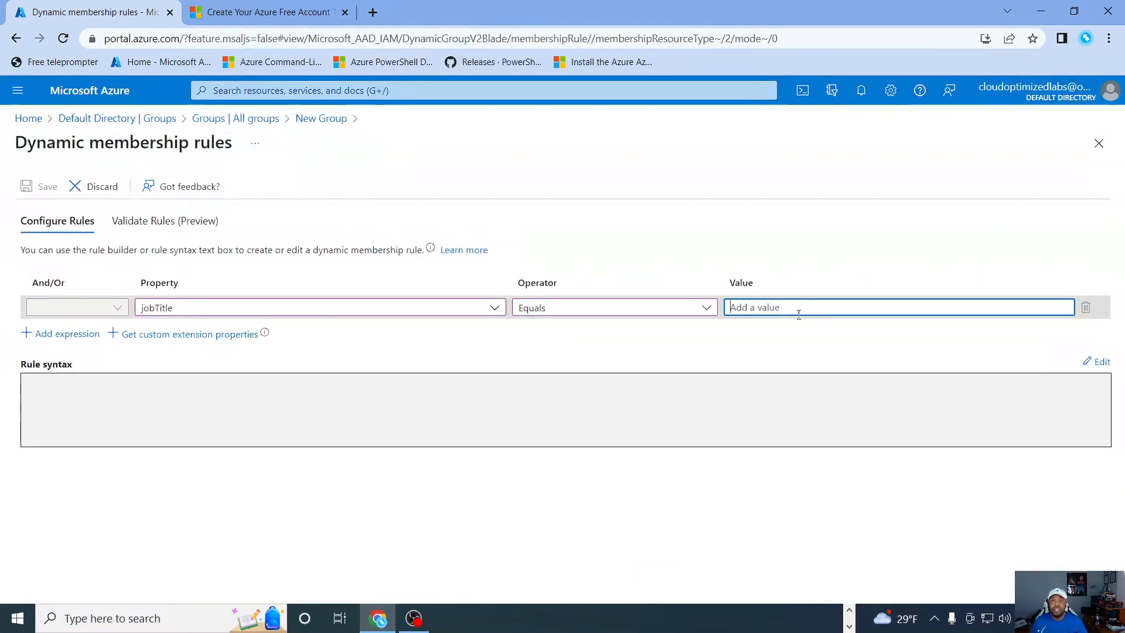
pyautogui.write('azure admin')
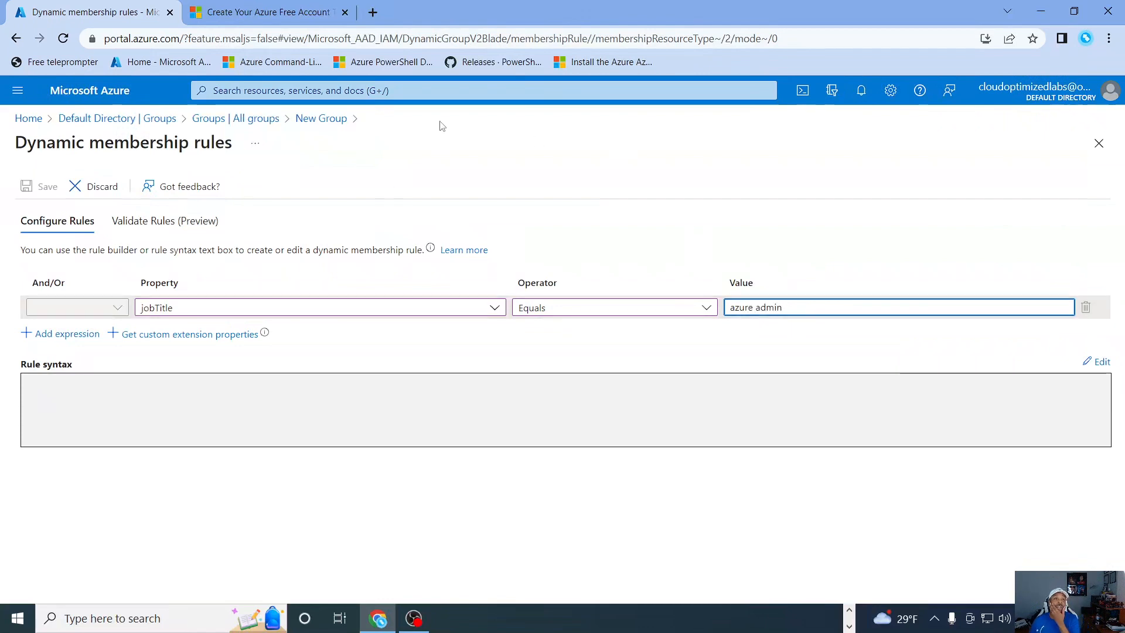
pyautogui.click(56, 334)
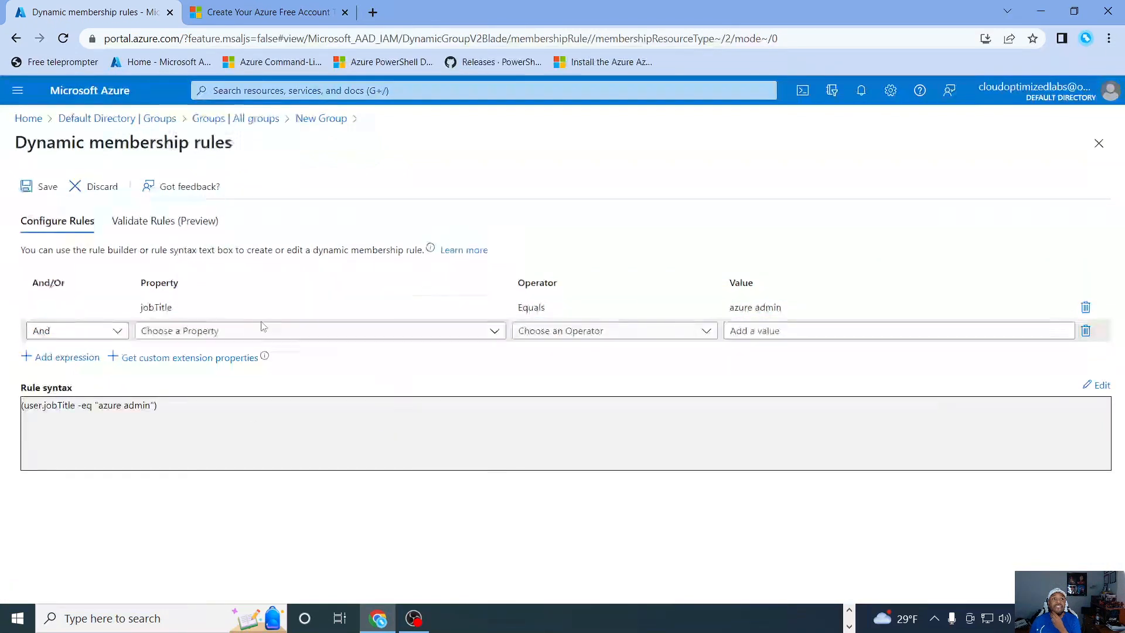
pyautogui.click(44, 191)
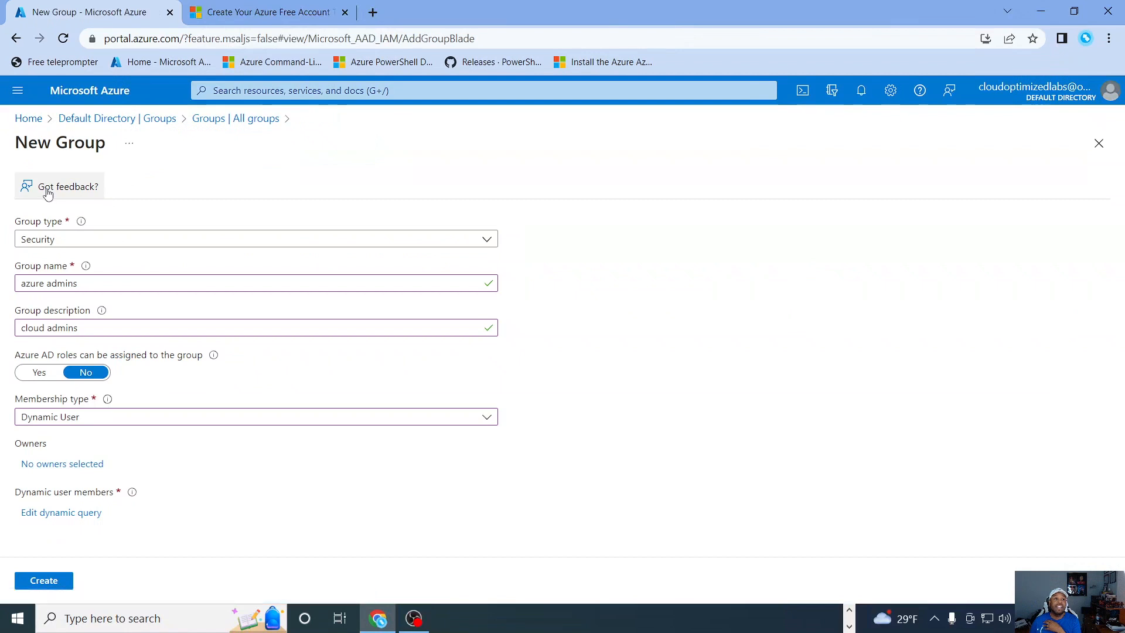
# Create the Azure admins group and refresh the list of all groups.
pyautogui.click(53, 582)
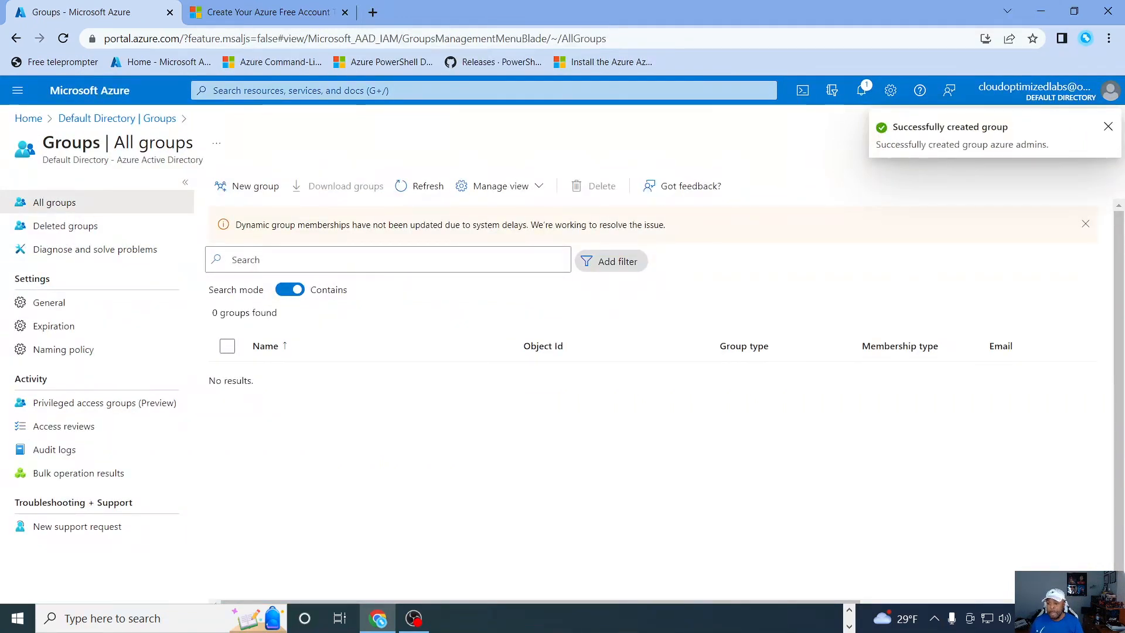
pyautogui.click(418, 188)
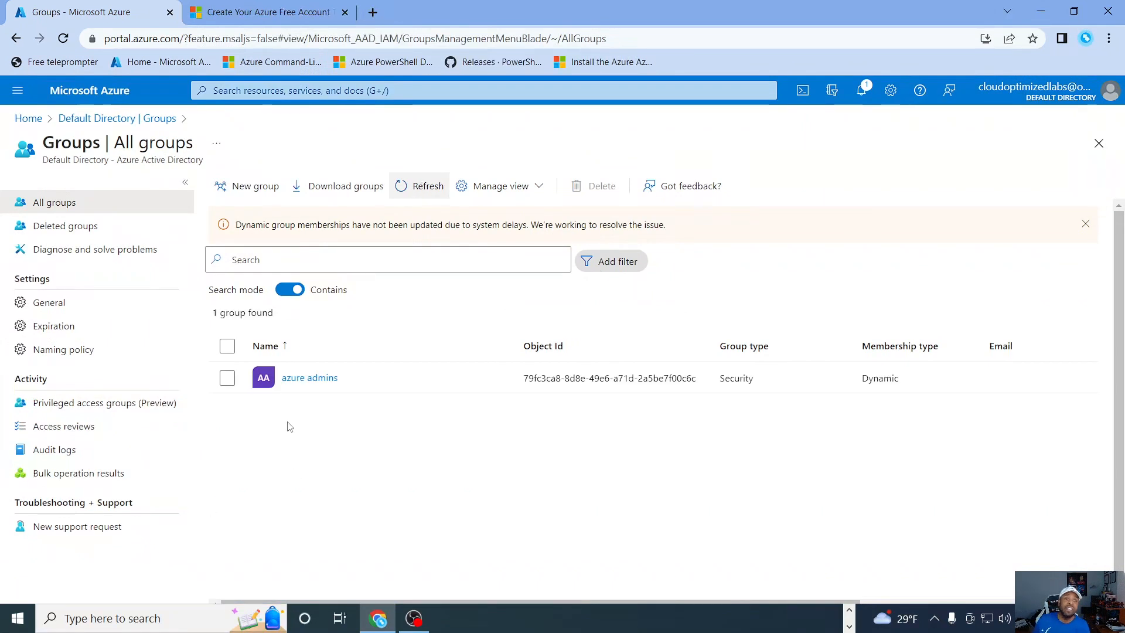
# Start another security group named "Sys Admins" with the description "CO sys admin".
pyautogui.click(256, 189)
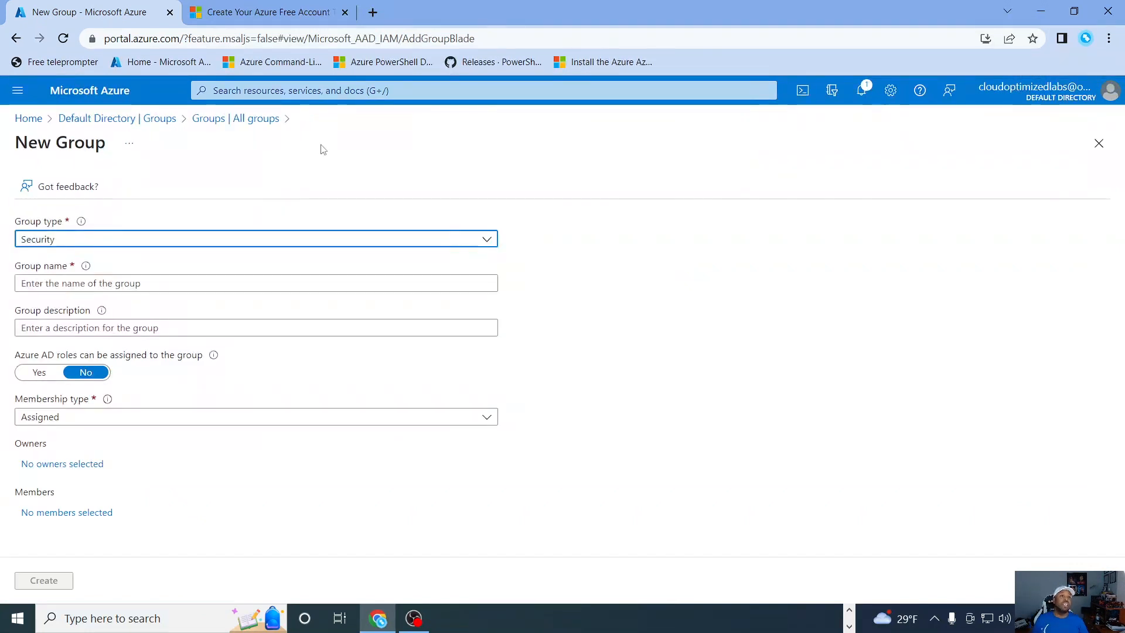
pyautogui.click(106, 285)
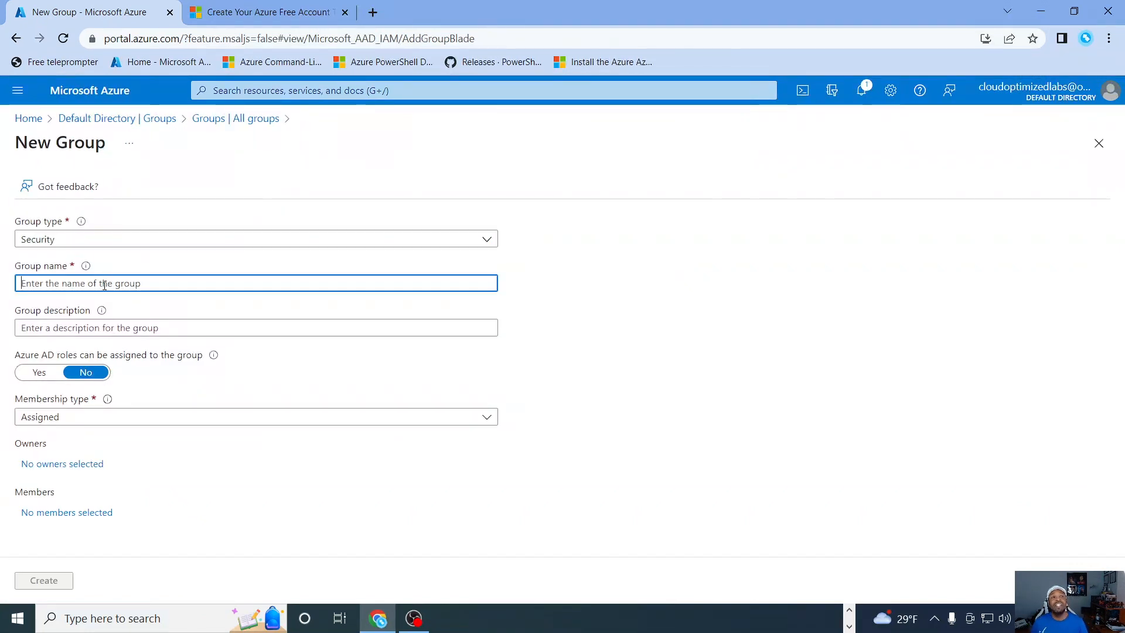
pyautogui.write('Sys ')
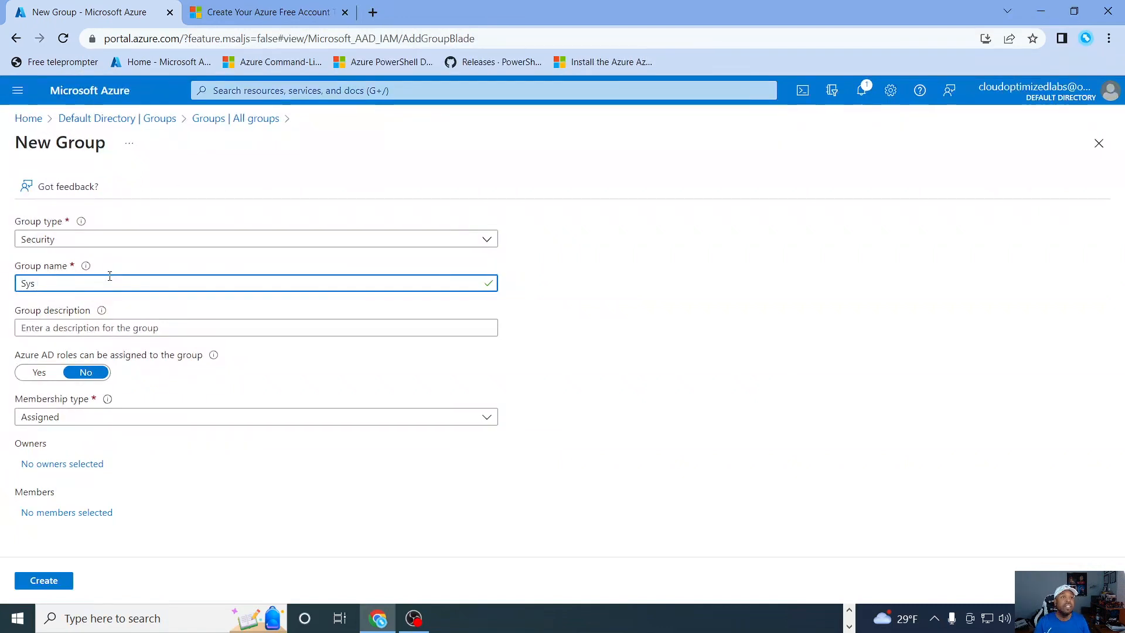
pyautogui.write('Admins')
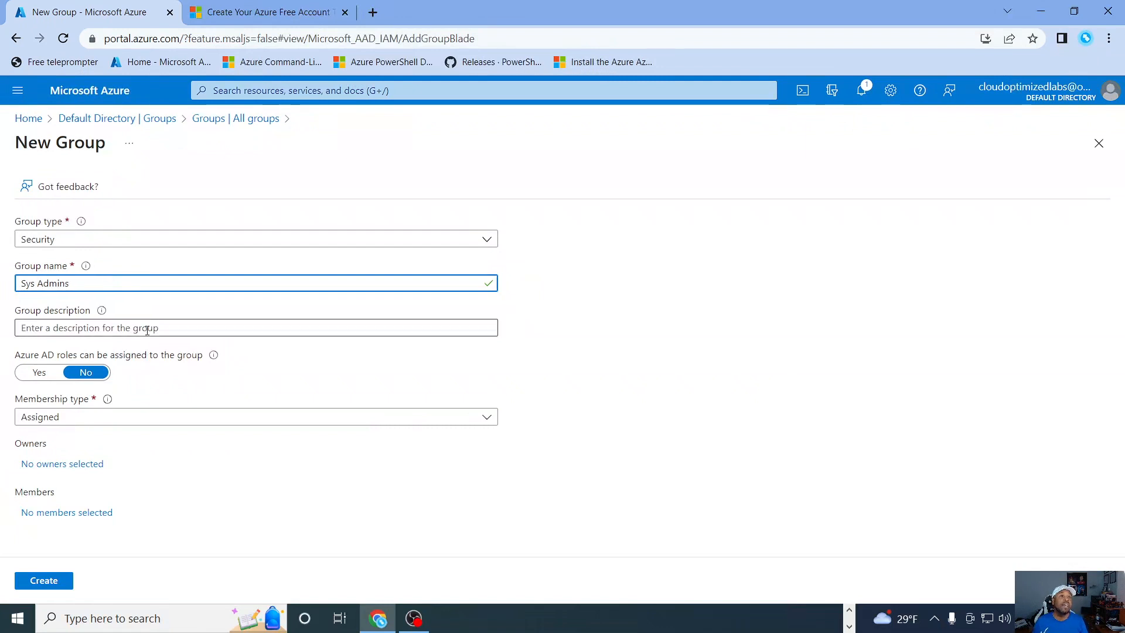
pyautogui.click(108, 329)
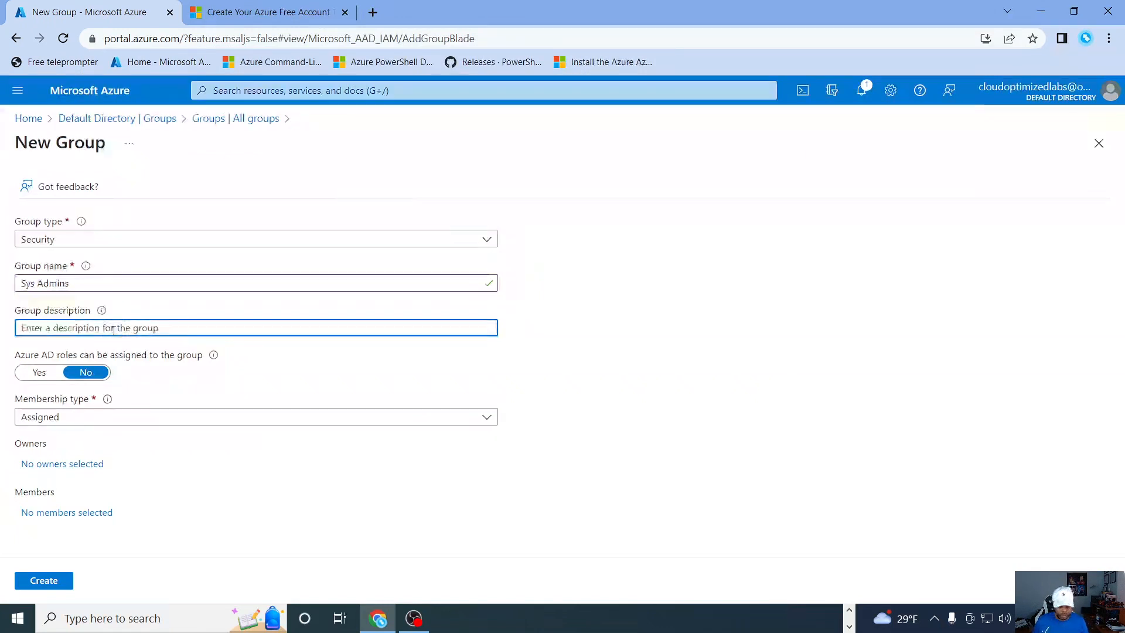
pyautogui.write('CO sys admin')
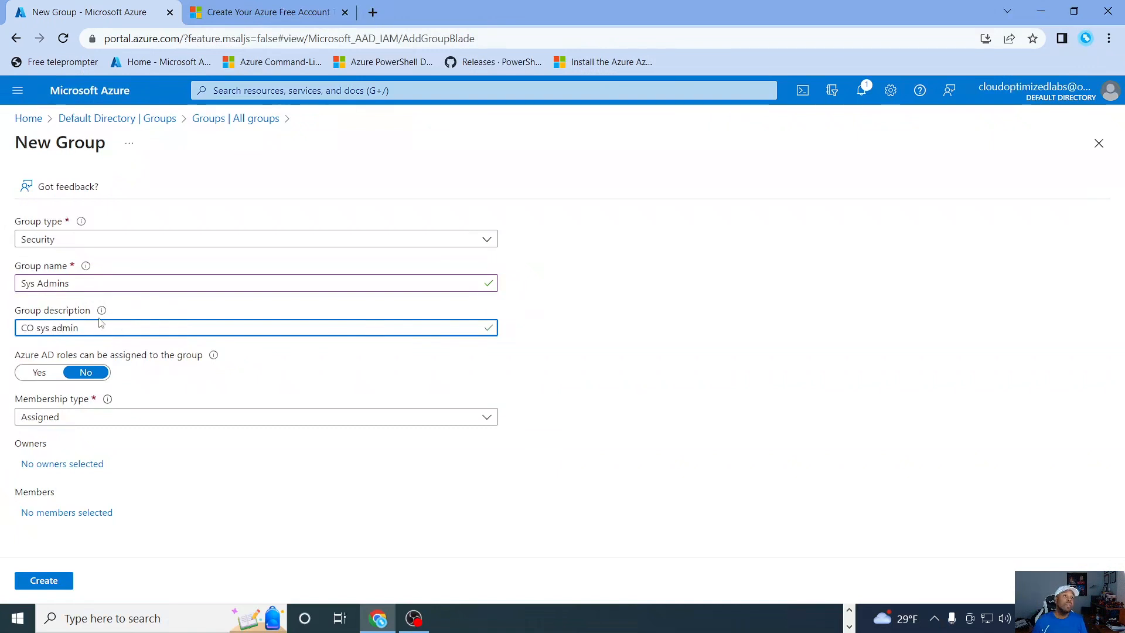
# Set the Sys Admins group's membership type to Dynamic User.
pyautogui.click(148, 418)
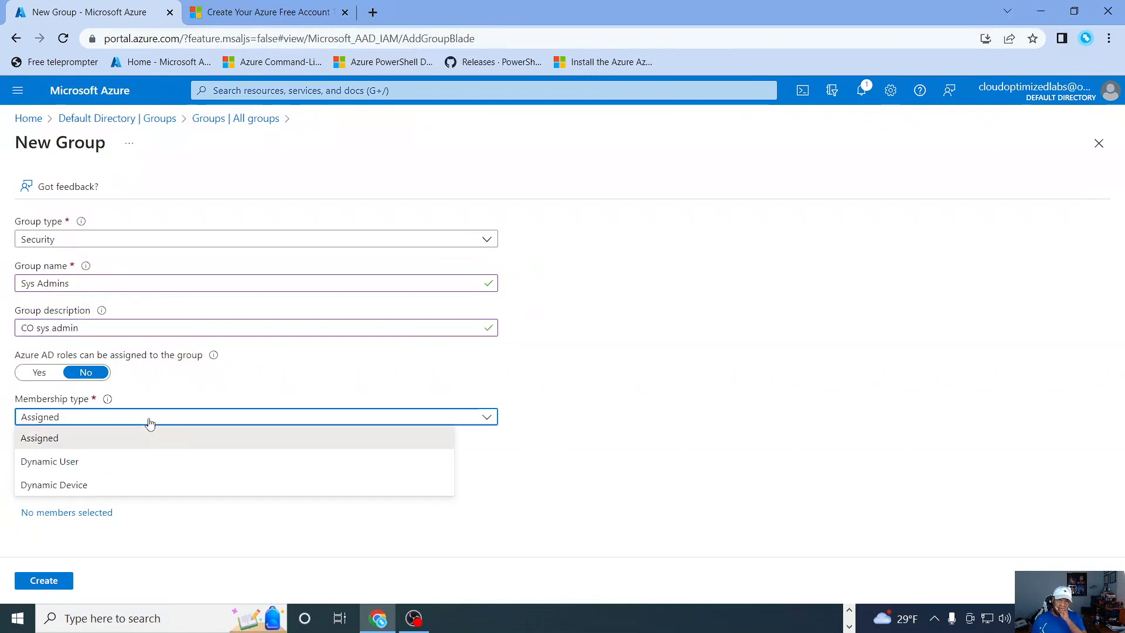
pyautogui.click(104, 495)
pyautogui.moveTo(140, 493)
pyautogui.click(185, 422)
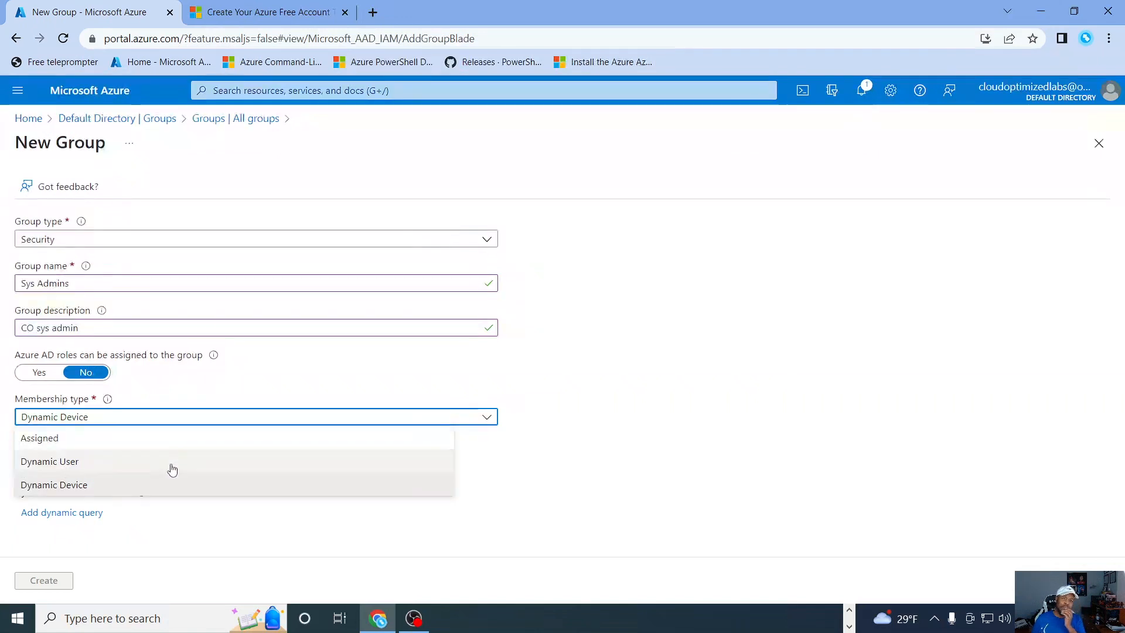
pyautogui.click(164, 473)
pyautogui.click(181, 420)
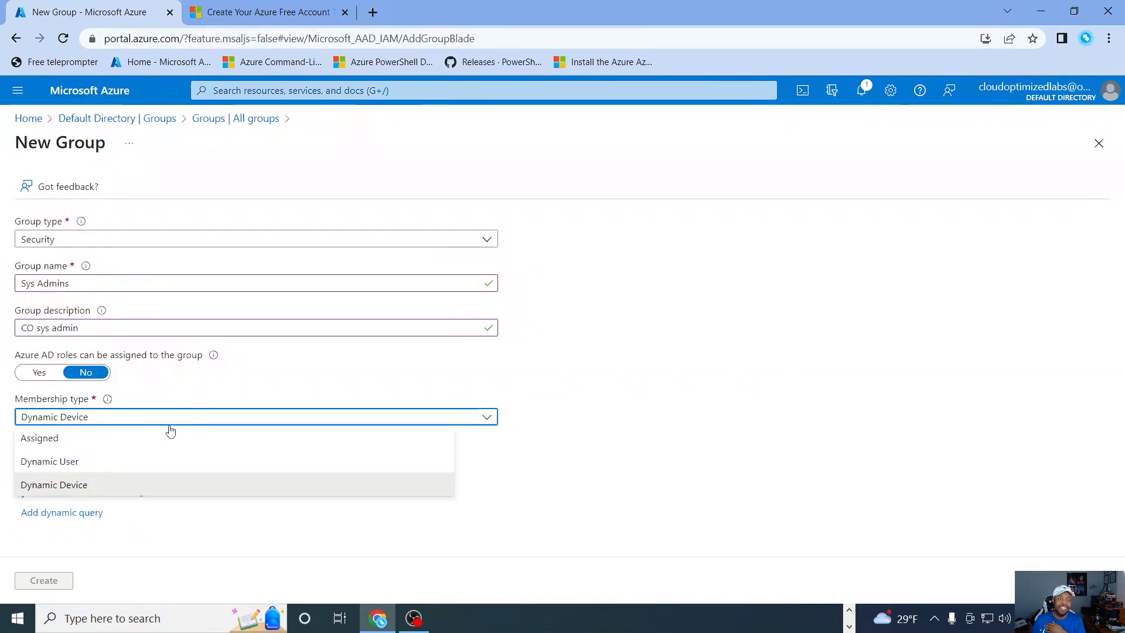
pyautogui.click(149, 462)
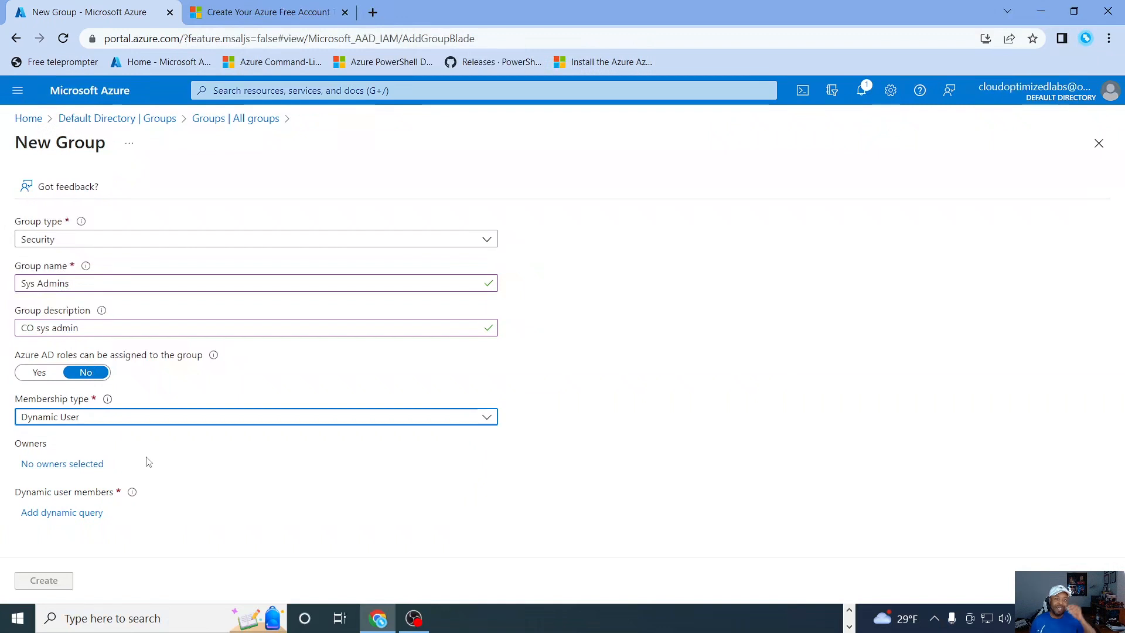
# Add a dynamic membership rule to the Sys Admins group where jobTitle Equals "Sys Admin" and save it.
pyautogui.click(83, 513)
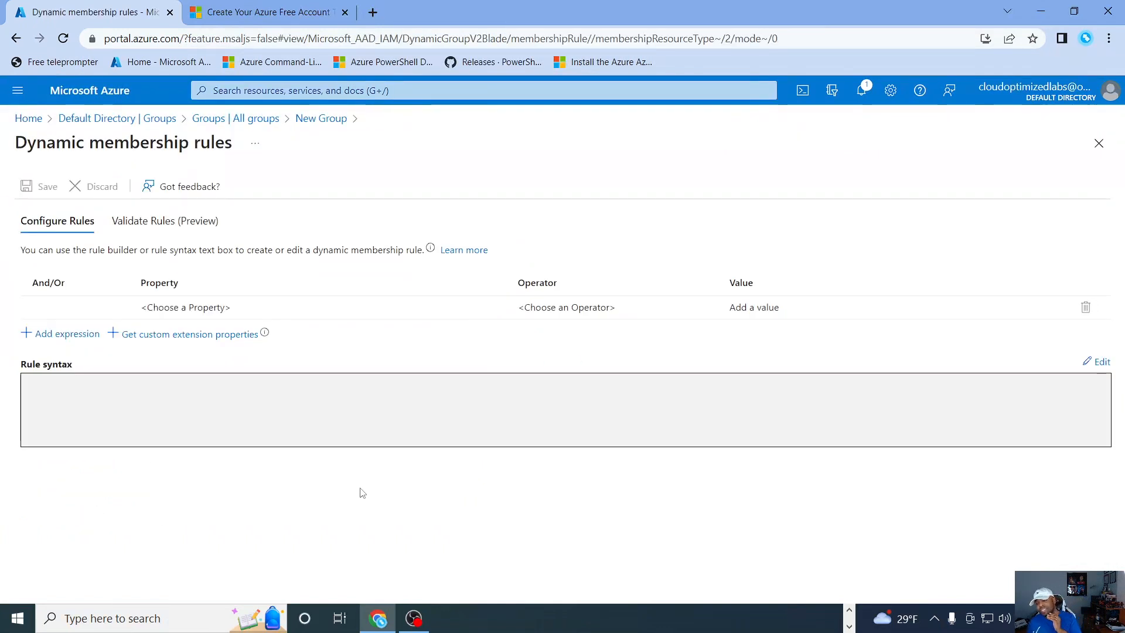
pyautogui.click(182, 307)
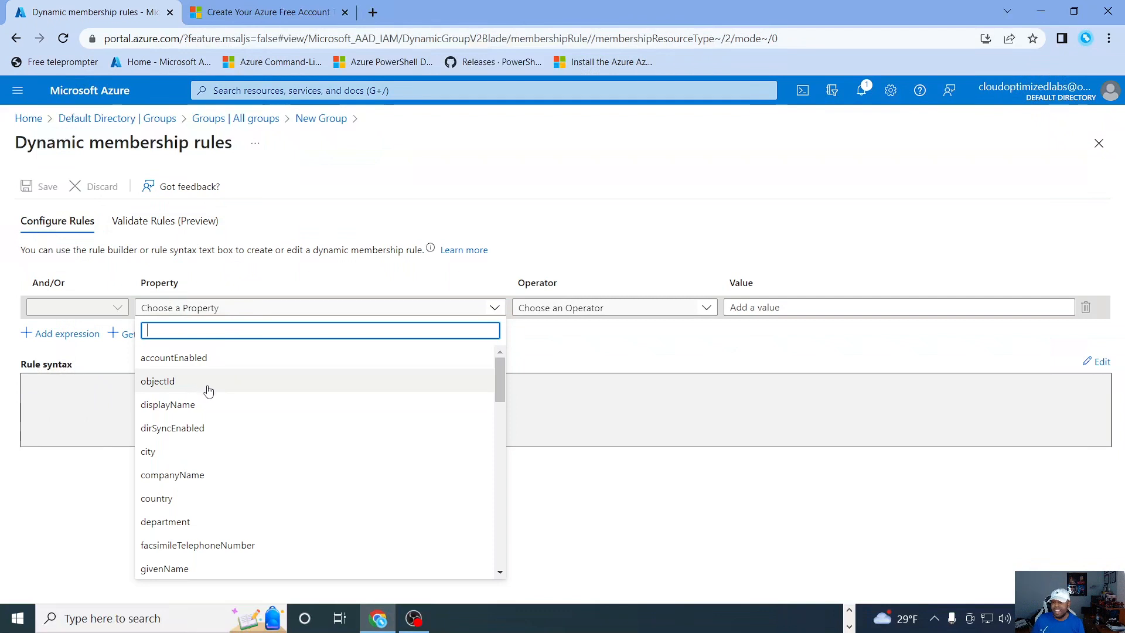
pyautogui.scroll(-10, 251, 460)
pyautogui.scroll(5, 248, 468)
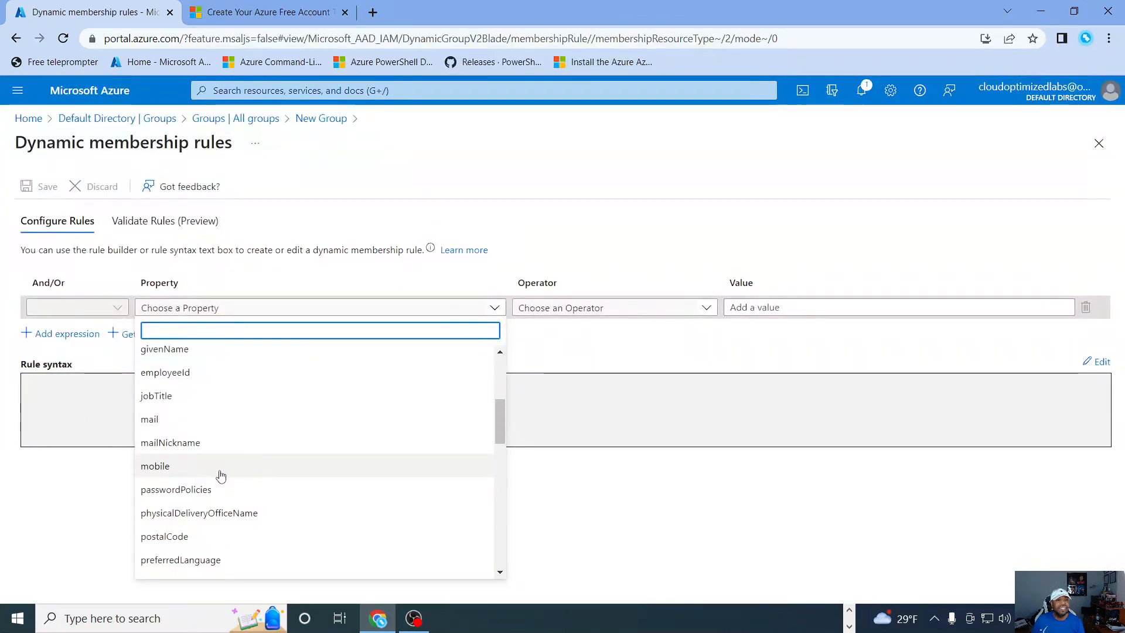
pyautogui.click(171, 399)
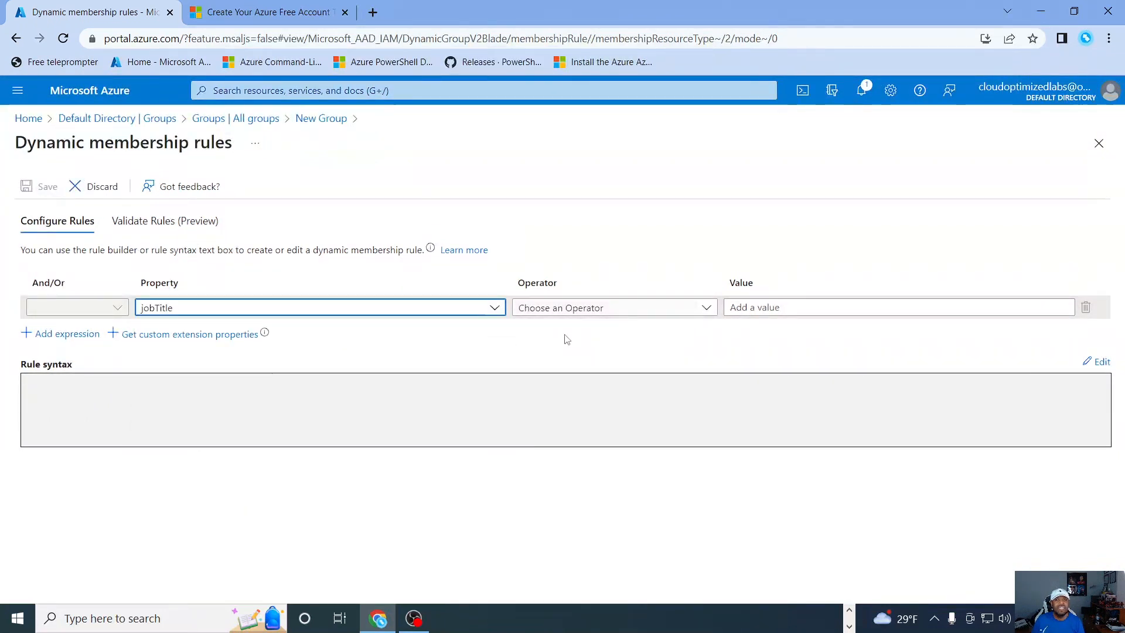
pyautogui.click(592, 308)
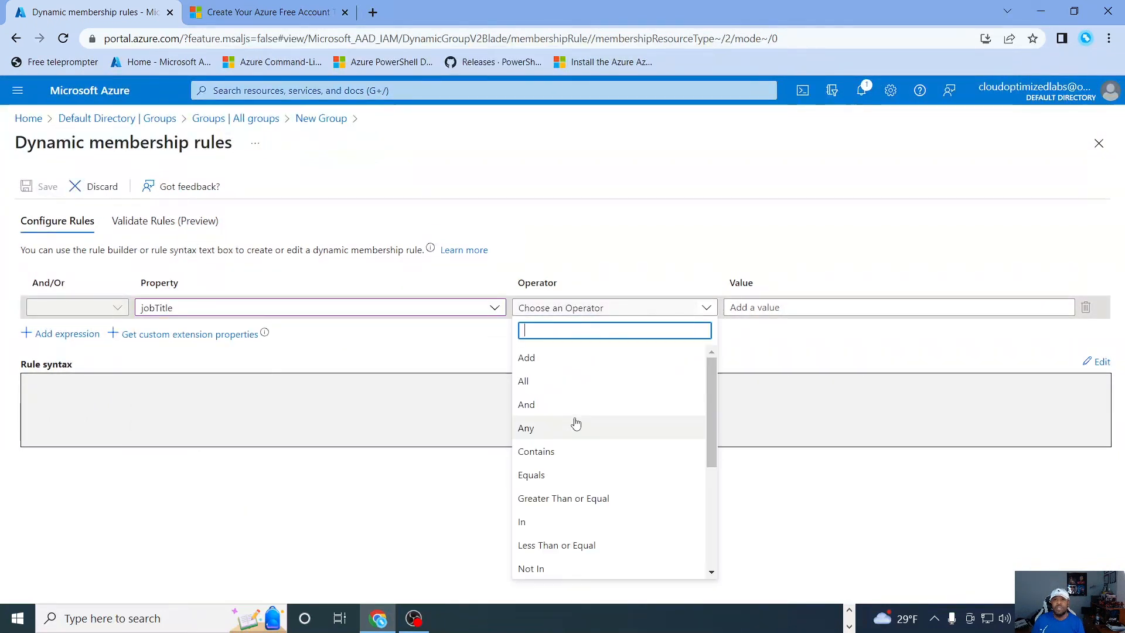
pyautogui.click(557, 475)
pyautogui.click(796, 310)
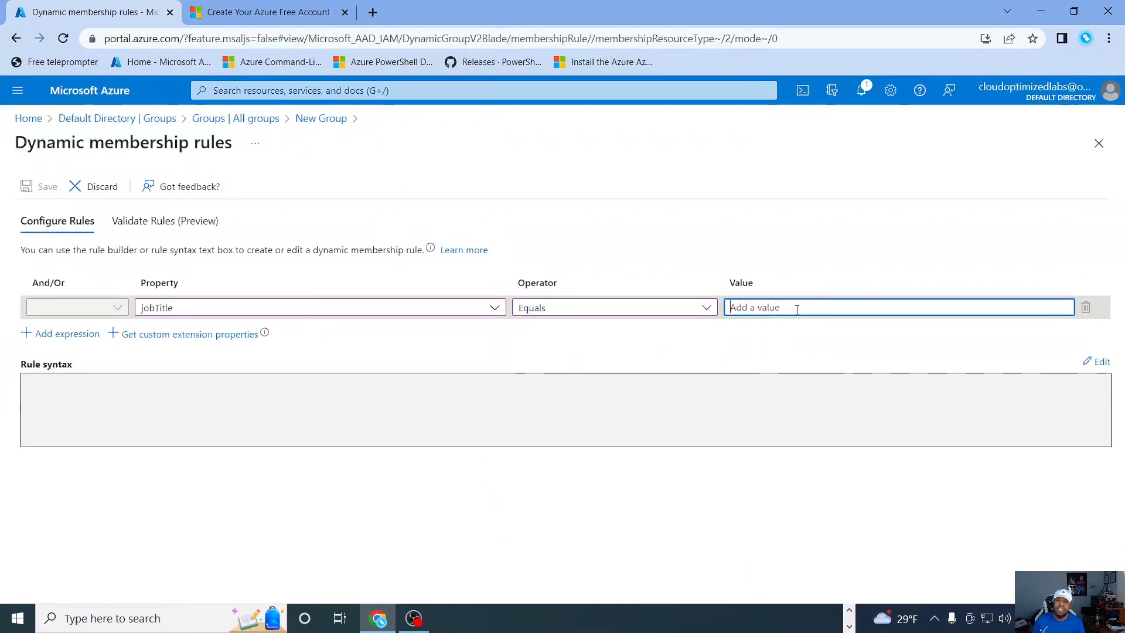
pyautogui.write('Sys Admin')
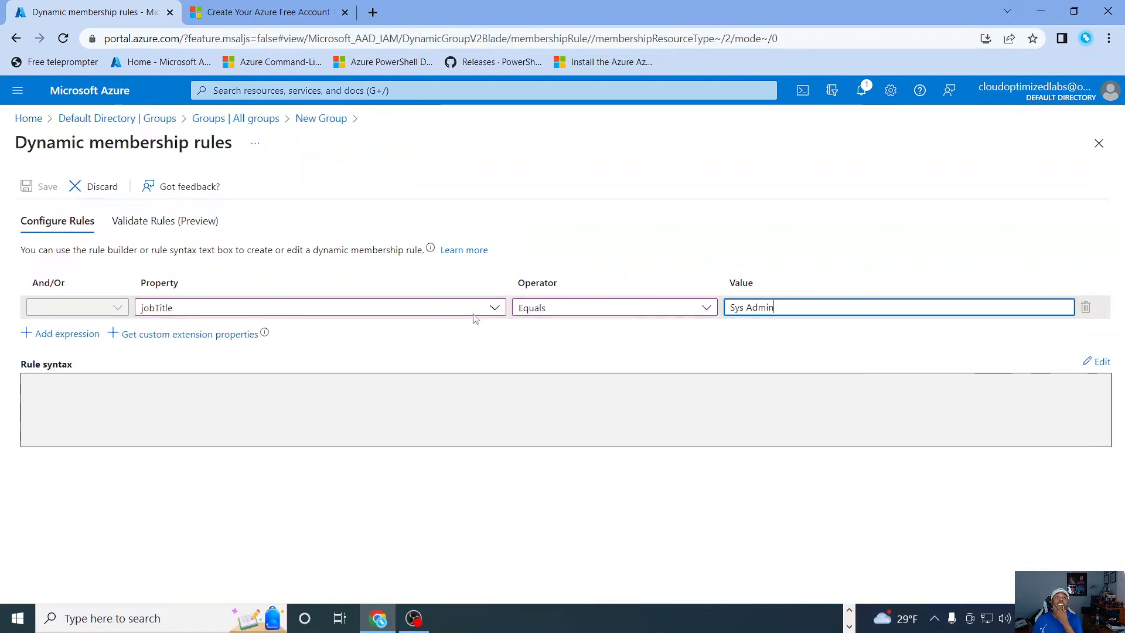
pyautogui.click(76, 336)
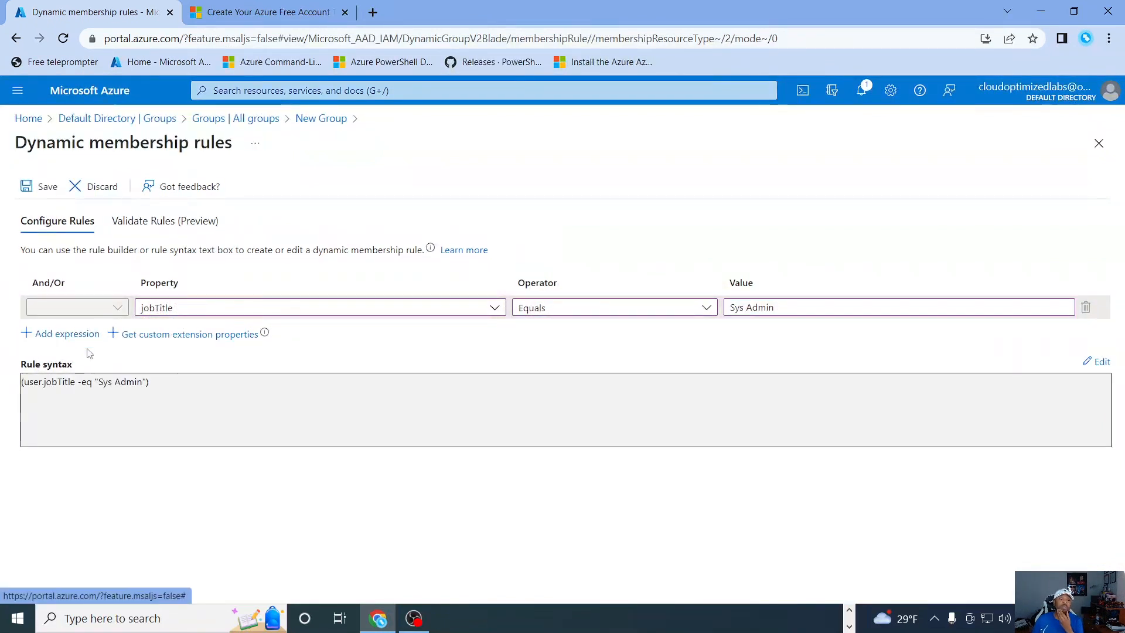
pyautogui.click(57, 188)
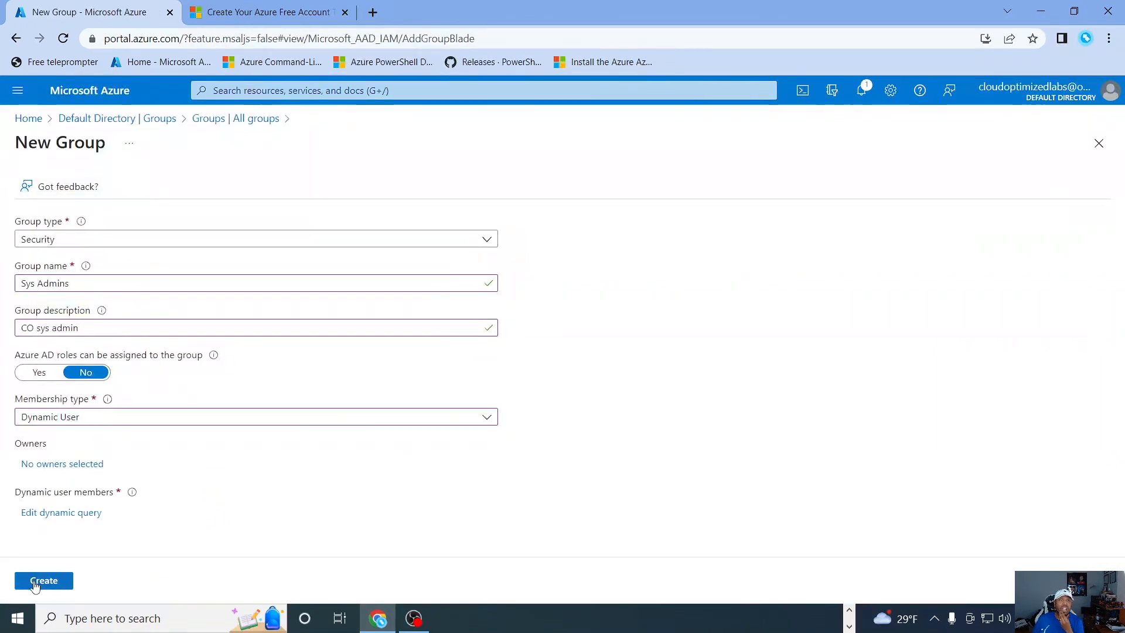
# Create the Sys Admins group and refresh the list of all groups.
pyautogui.click(36, 582)
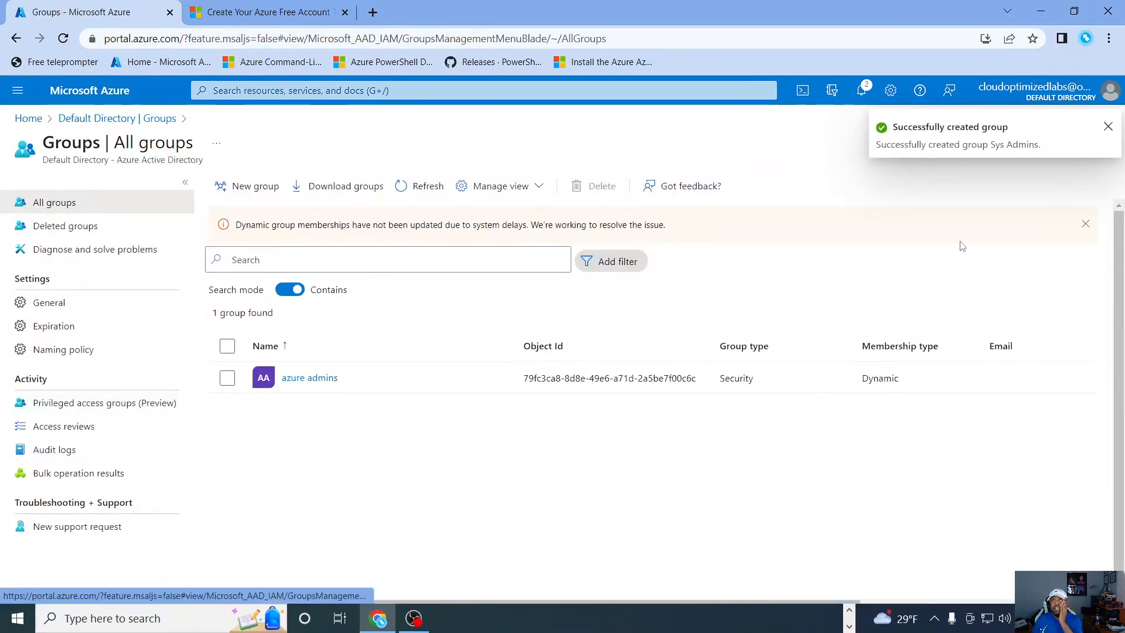
pyautogui.click(1108, 128)
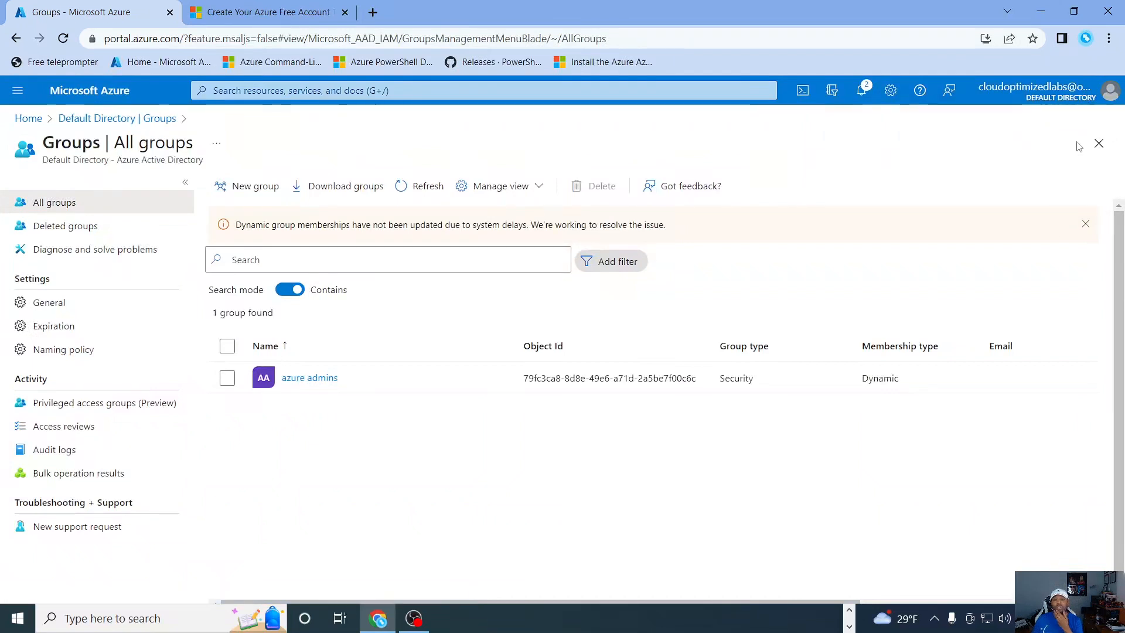
pyautogui.click(431, 190)
pyautogui.click(434, 191)
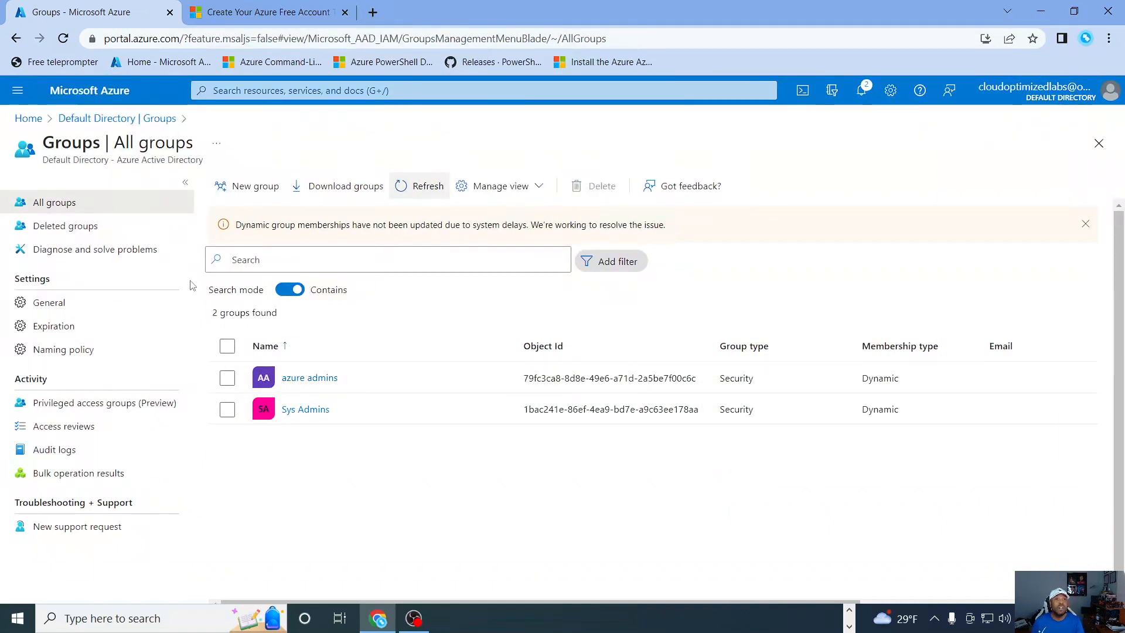
# Start a new security group named "Lab Admin" with the description "co lab admin" and the Assigned membership type.
pyautogui.click(254, 188)
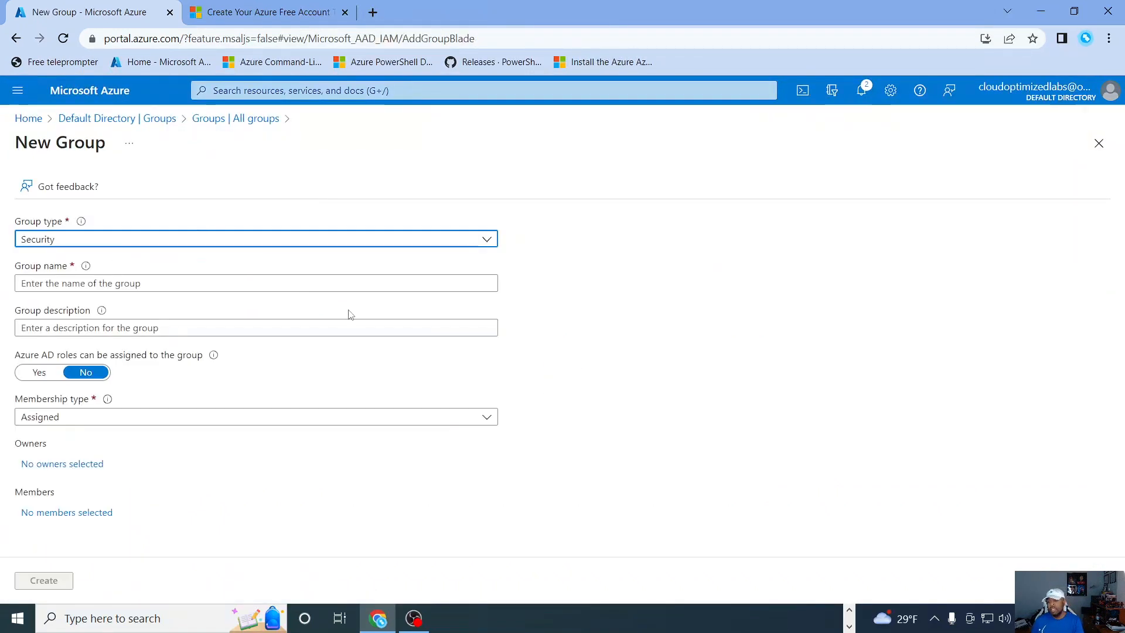
pyautogui.click(173, 283)
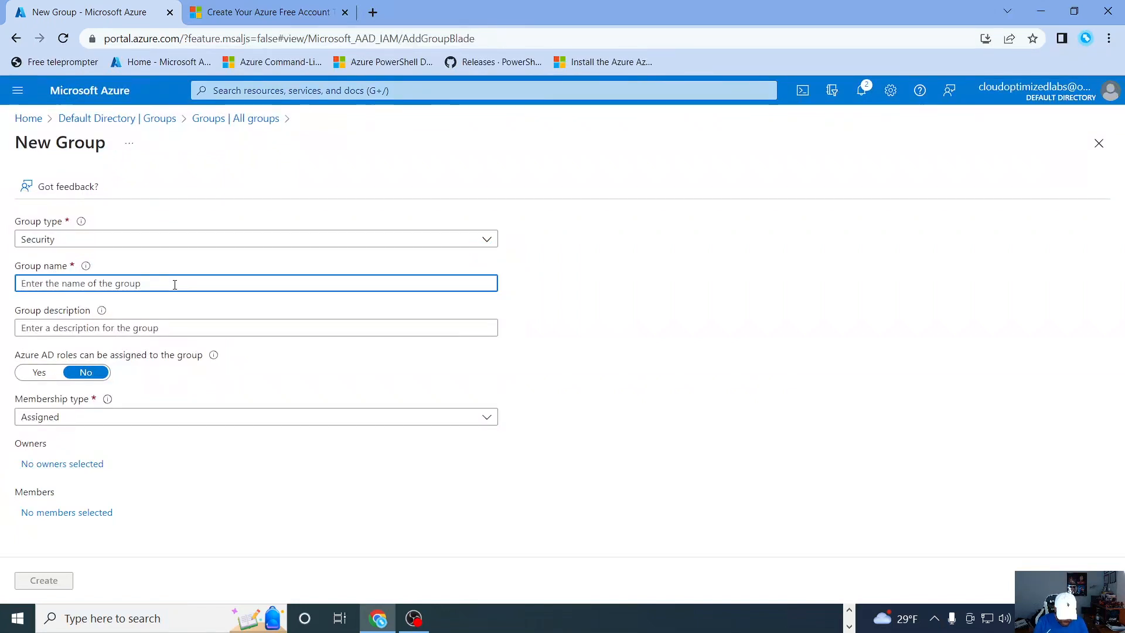
pyautogui.write('Lab Admin')
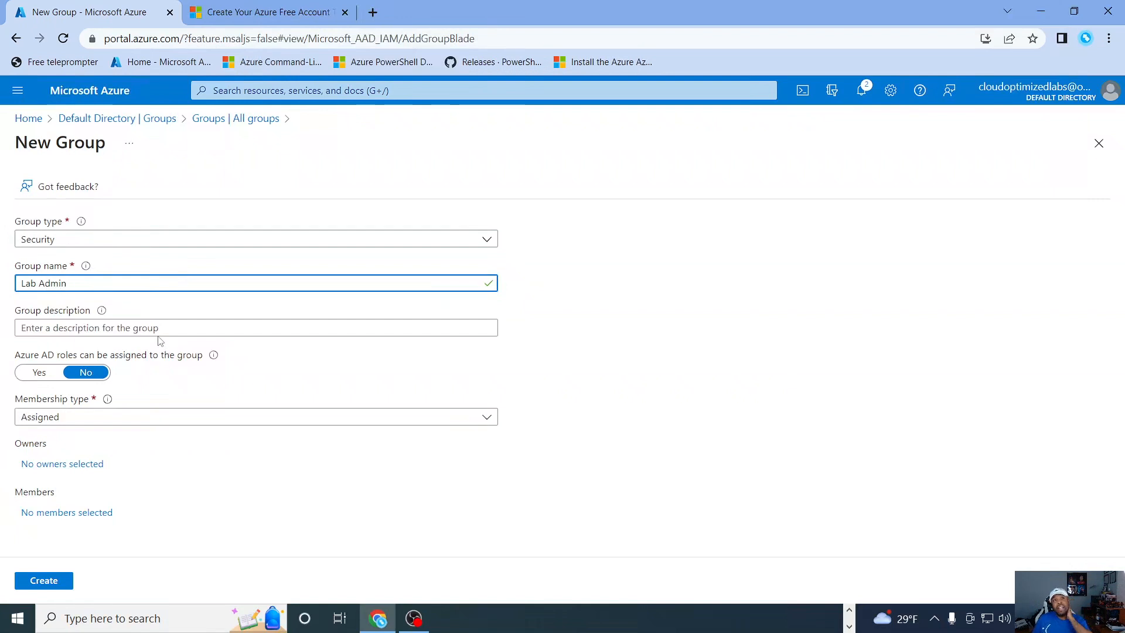
pyautogui.click(159, 329)
pyautogui.write('co lab admin')
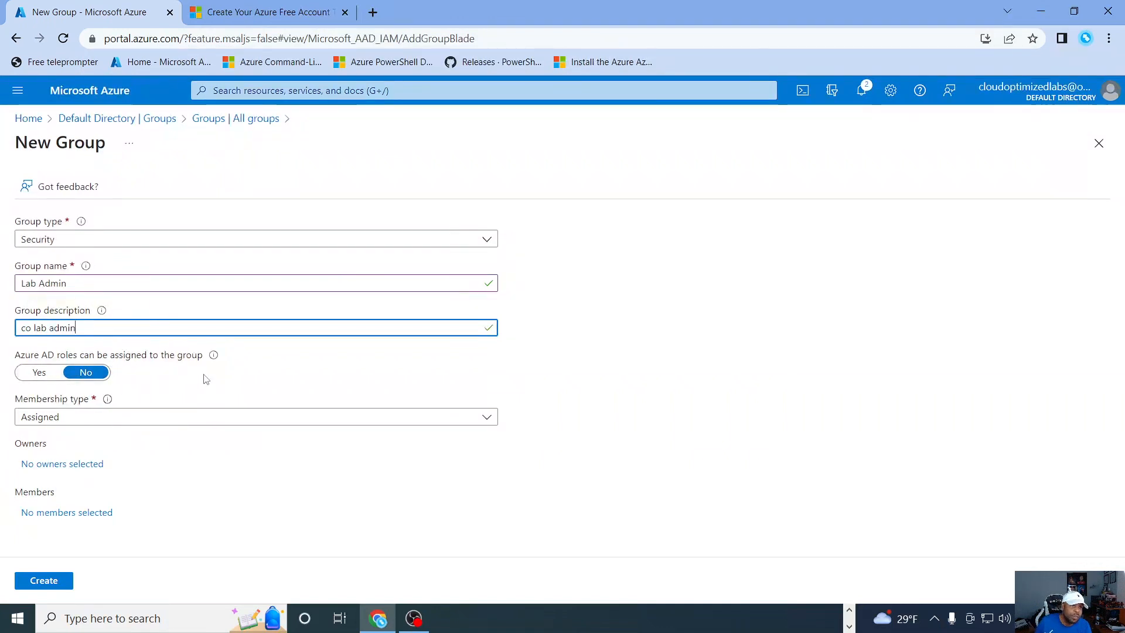
pyautogui.click(112, 423)
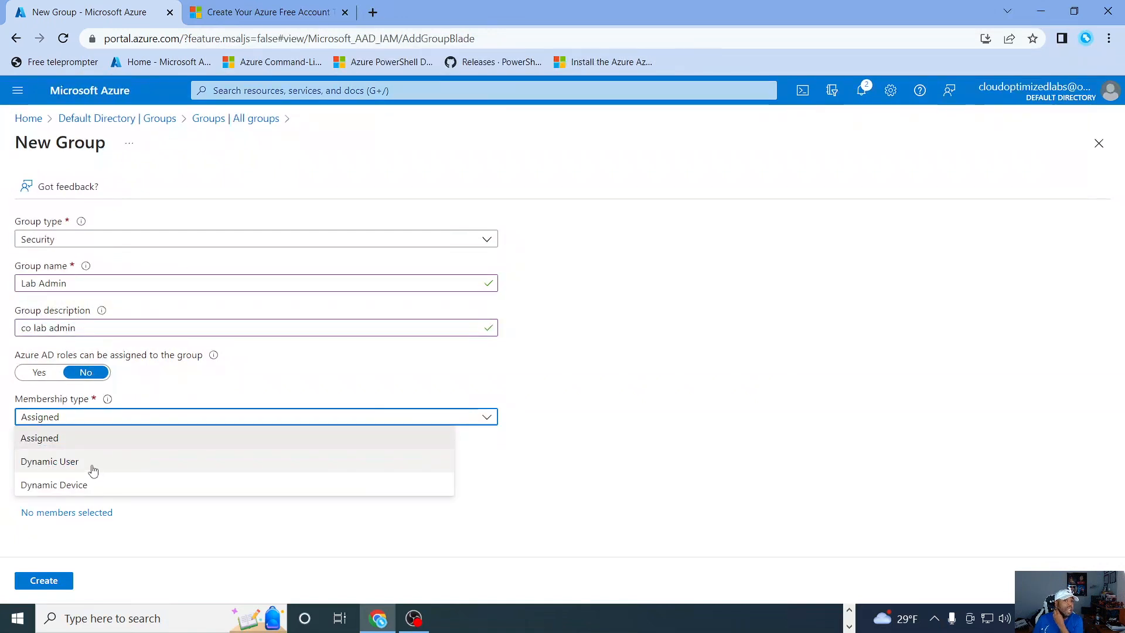
pyautogui.click(88, 439)
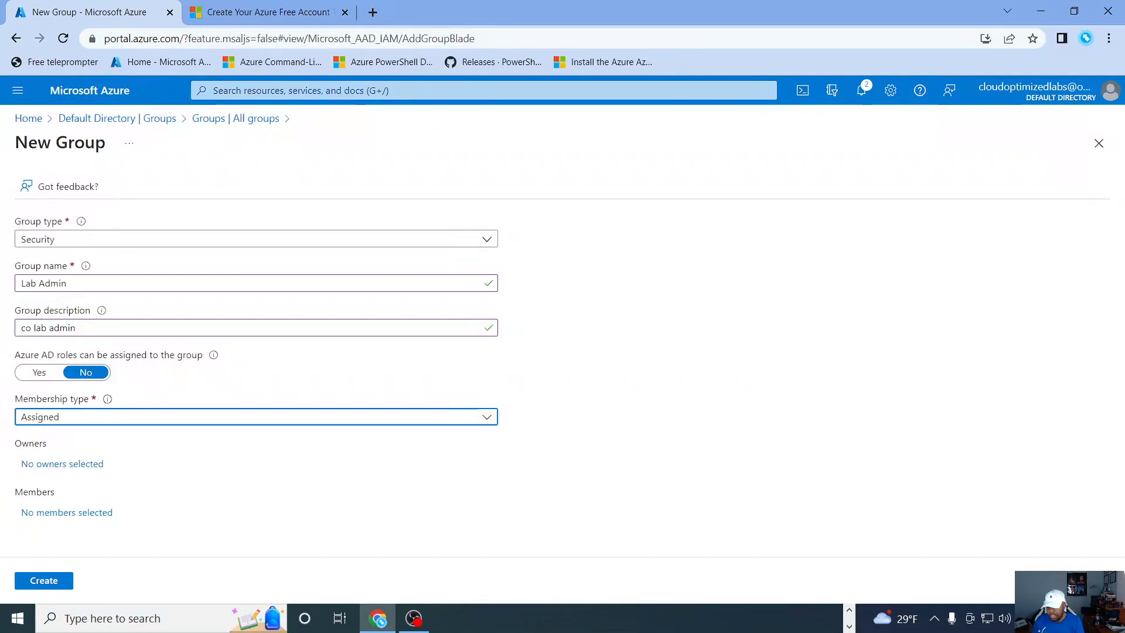
# Search the member candidates for "azure admin" and pick the azure admins group as a member of Lab Admin.
pyautogui.click(70, 514)
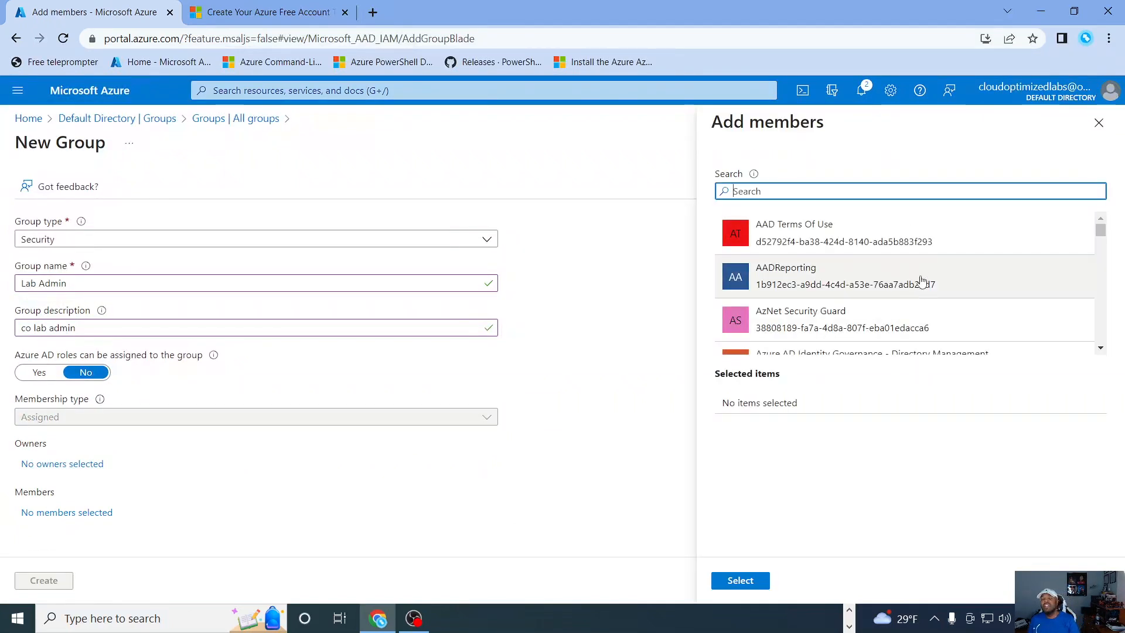
pyautogui.scroll(-2, 918, 267)
pyautogui.scroll(2, 926, 281)
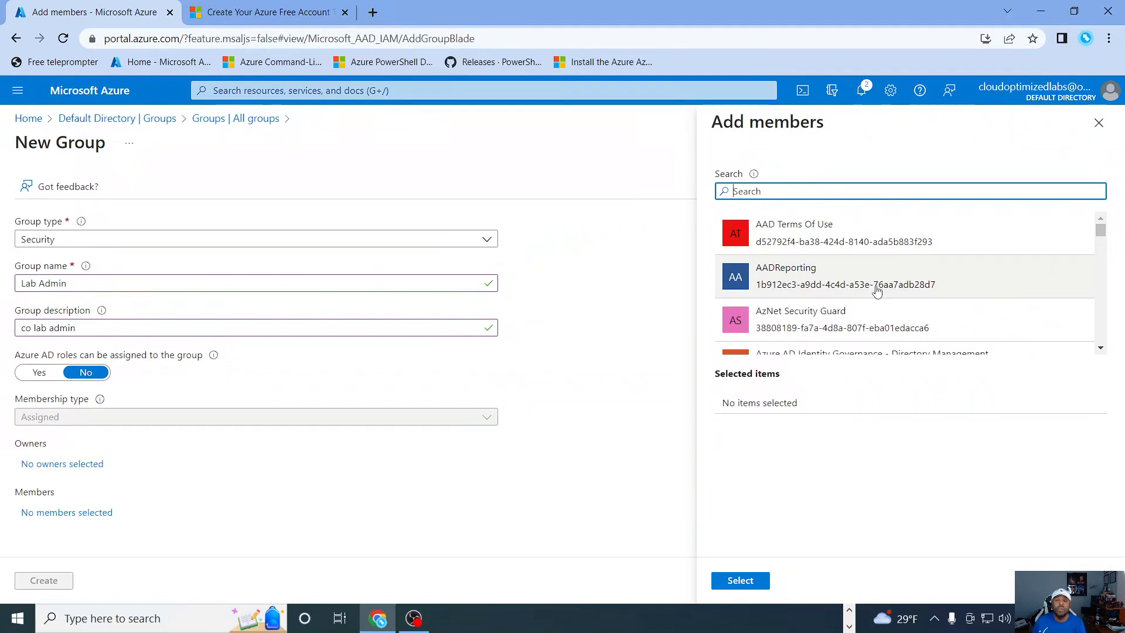
pyautogui.scroll(-3, 970, 290)
pyautogui.scroll(-15, 966, 271)
pyautogui.scroll(4, 931, 246)
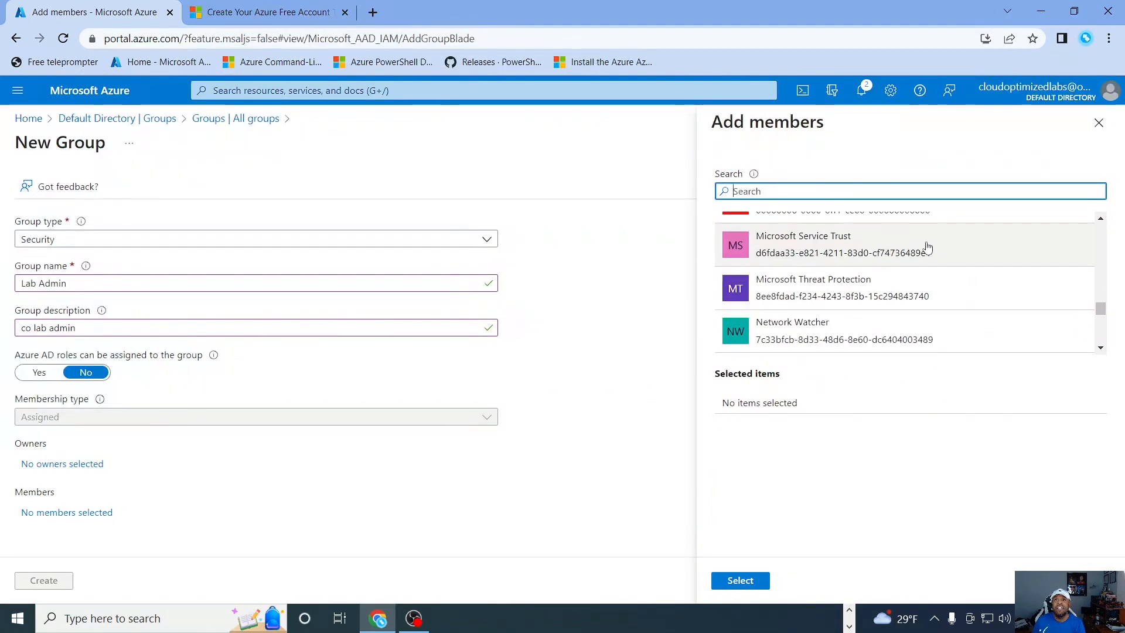
pyautogui.scroll(5, 902, 234)
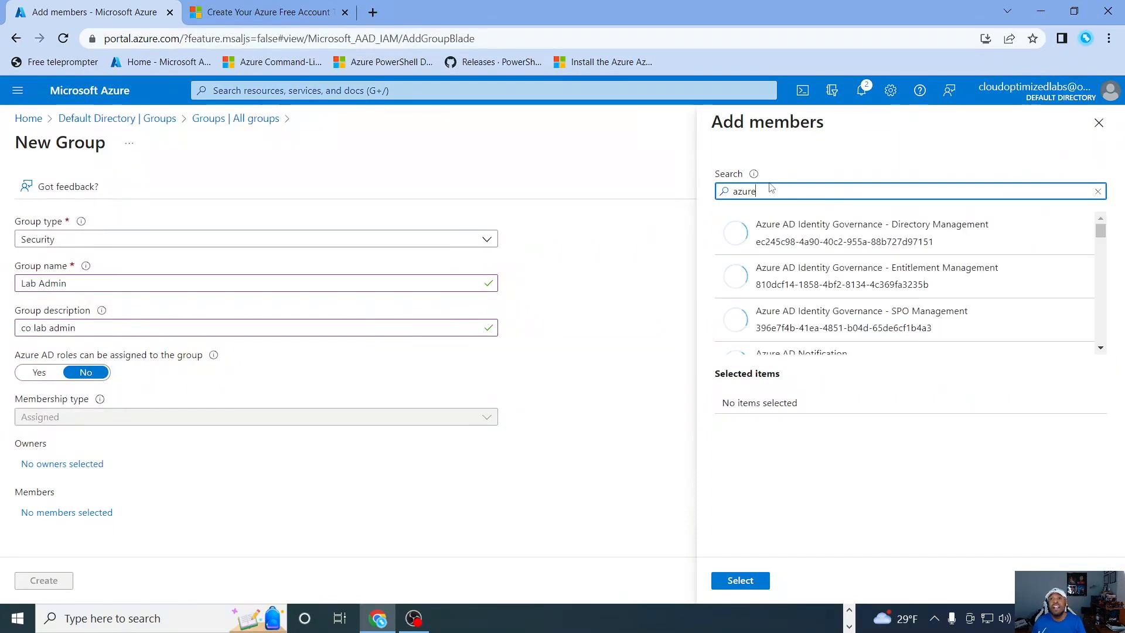
pyautogui.write('admin')
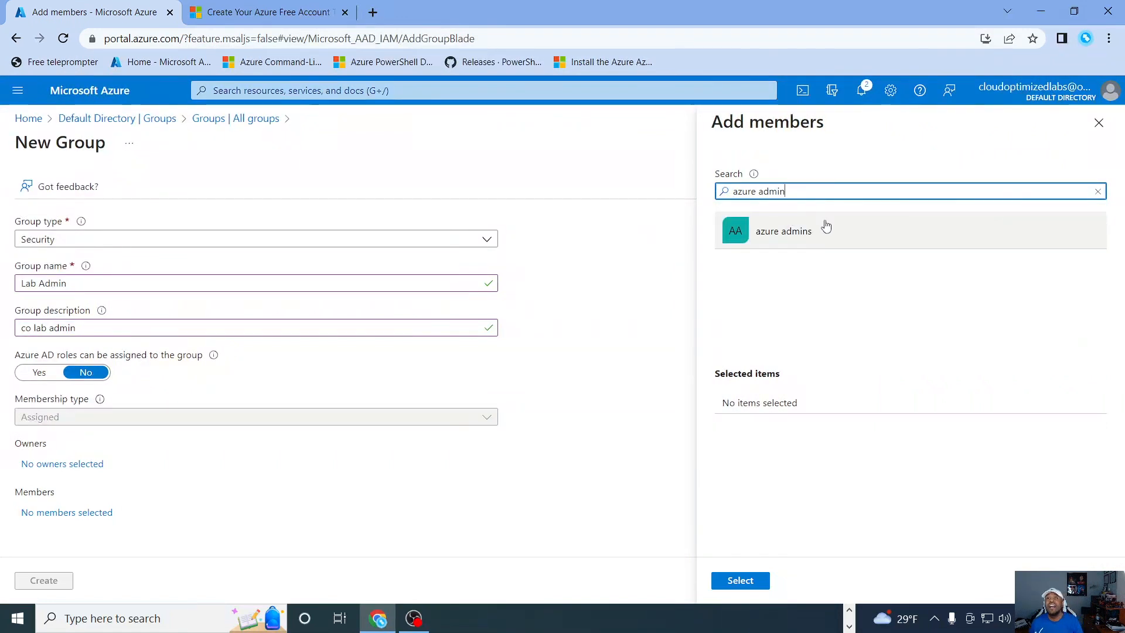
pyautogui.click(788, 238)
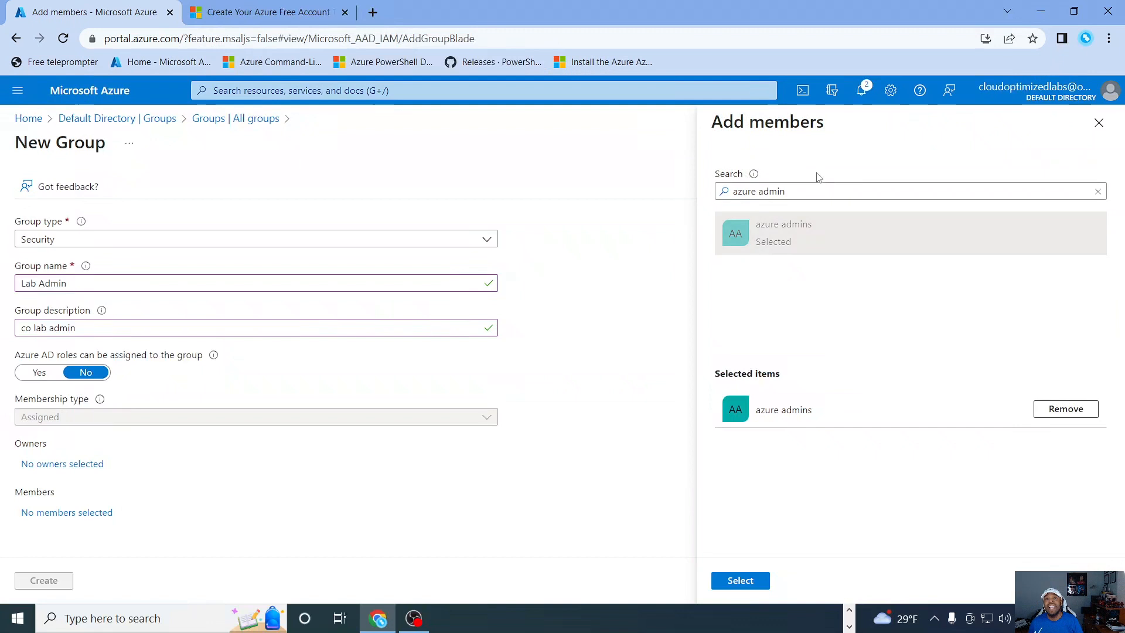
# Search for "Sys", pick the Sys Admins group as another member, and confirm the member selection.
pyautogui.moveTo(809, 190); pyautogui.dragTo(725, 193)
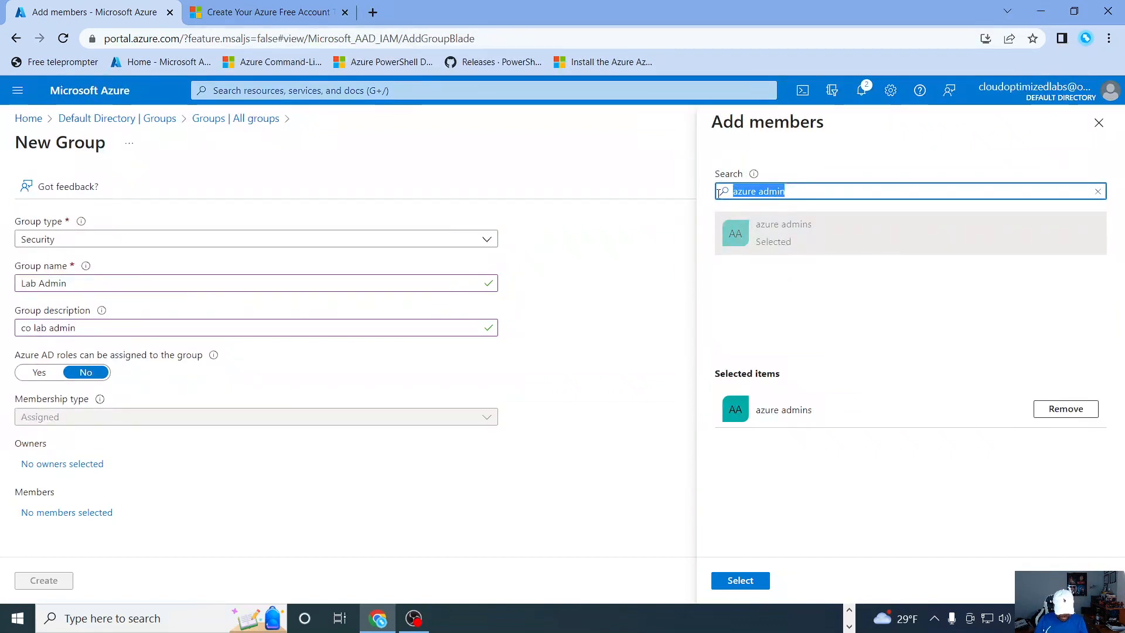
pyautogui.write('Sys')
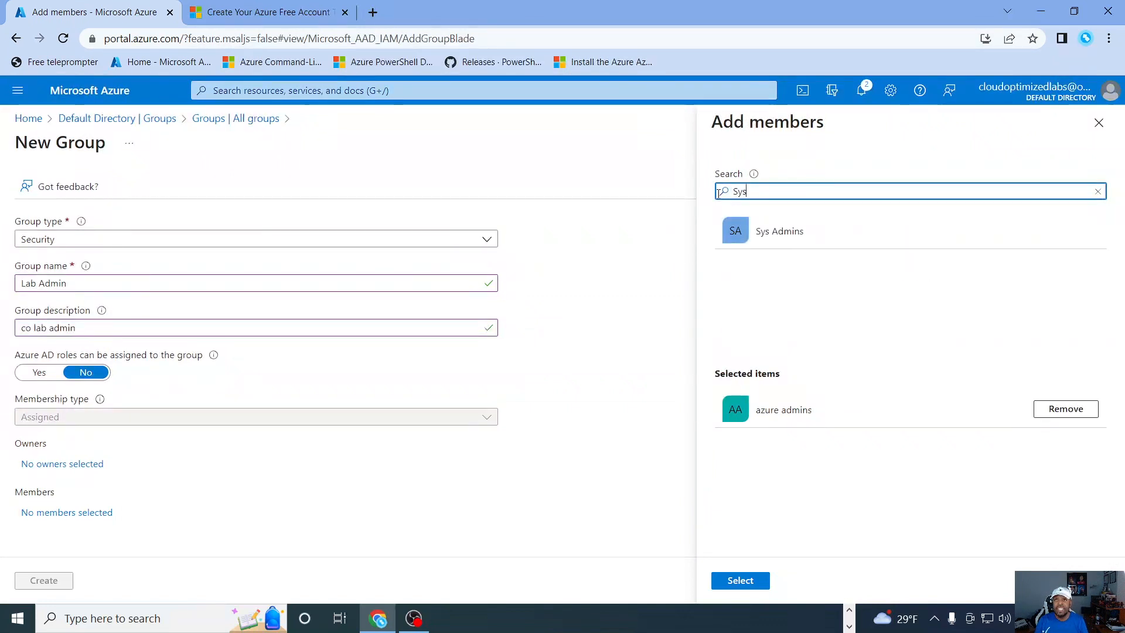
pyautogui.click(816, 242)
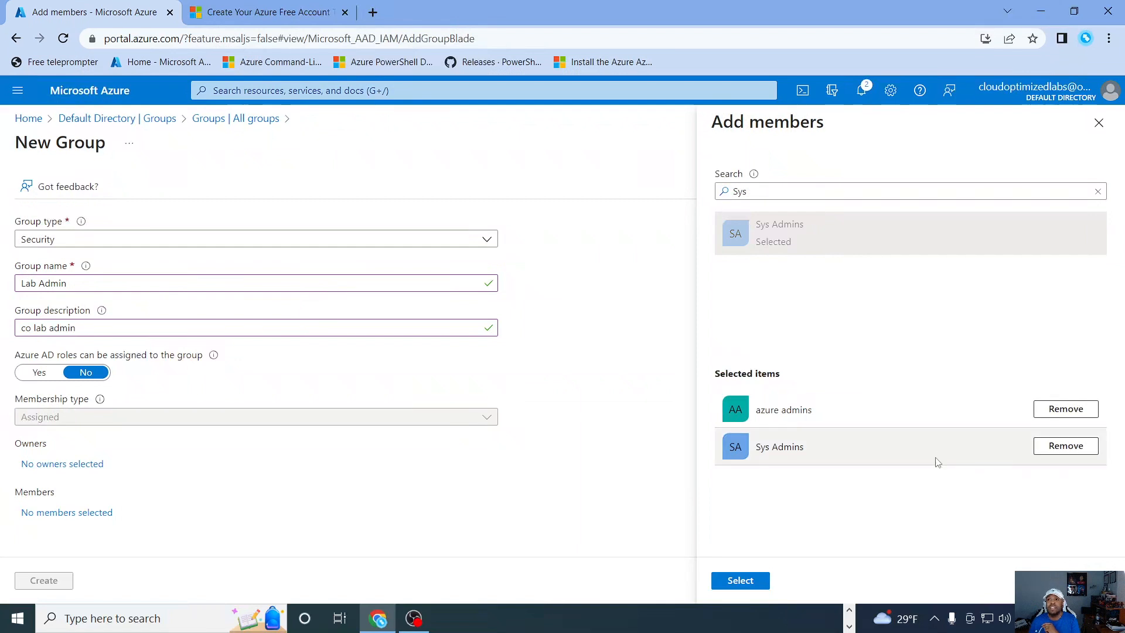
pyautogui.click(750, 583)
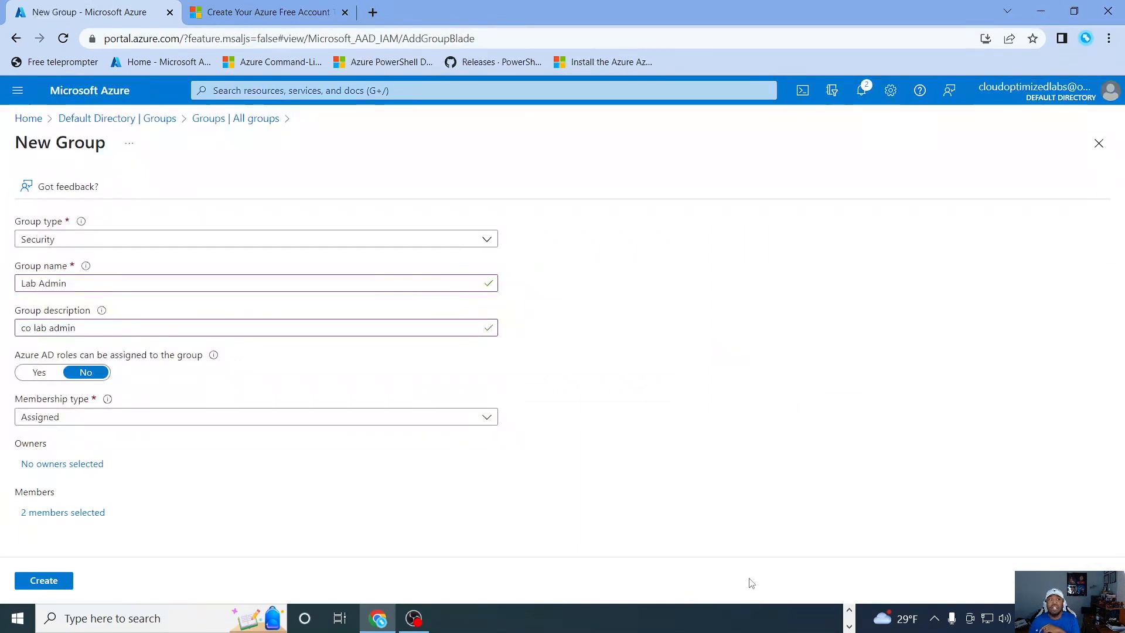
# Create the Lab Admin group and reopen the Azure Active Directory list of all groups.
pyautogui.click(47, 580)
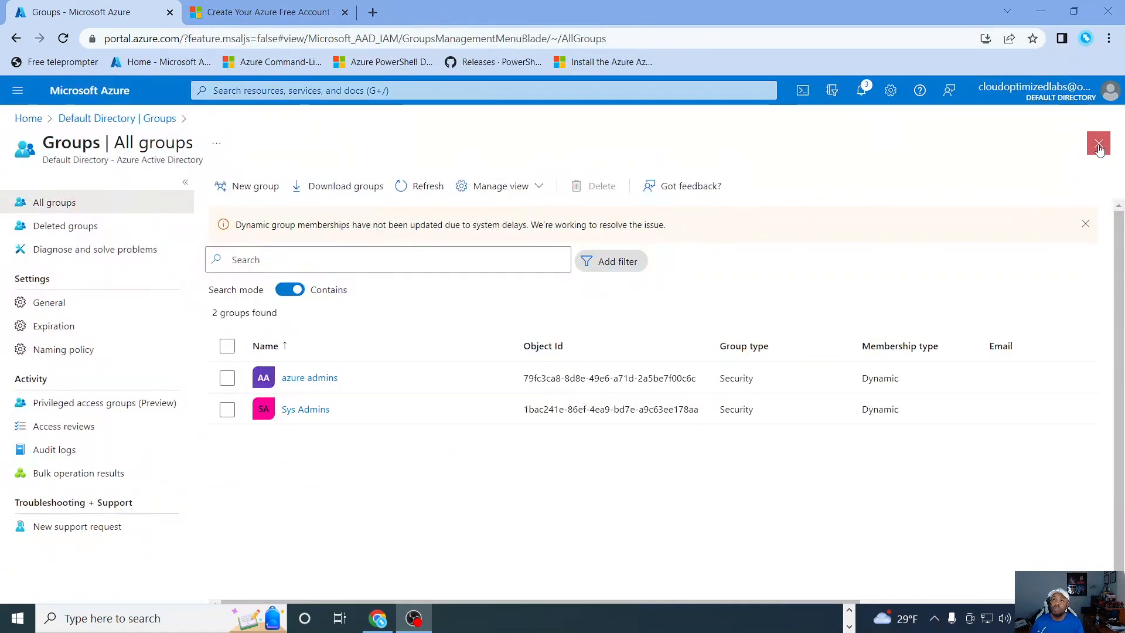
pyautogui.click(1099, 144)
pyautogui.click(1098, 146)
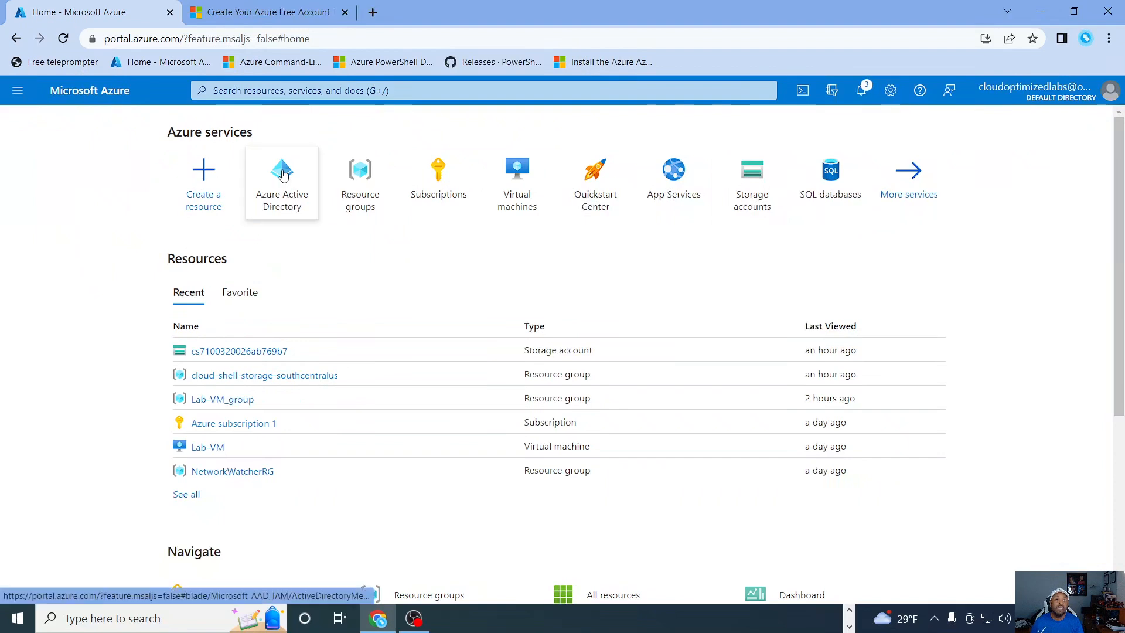
pyautogui.click(282, 169)
pyautogui.click(50, 335)
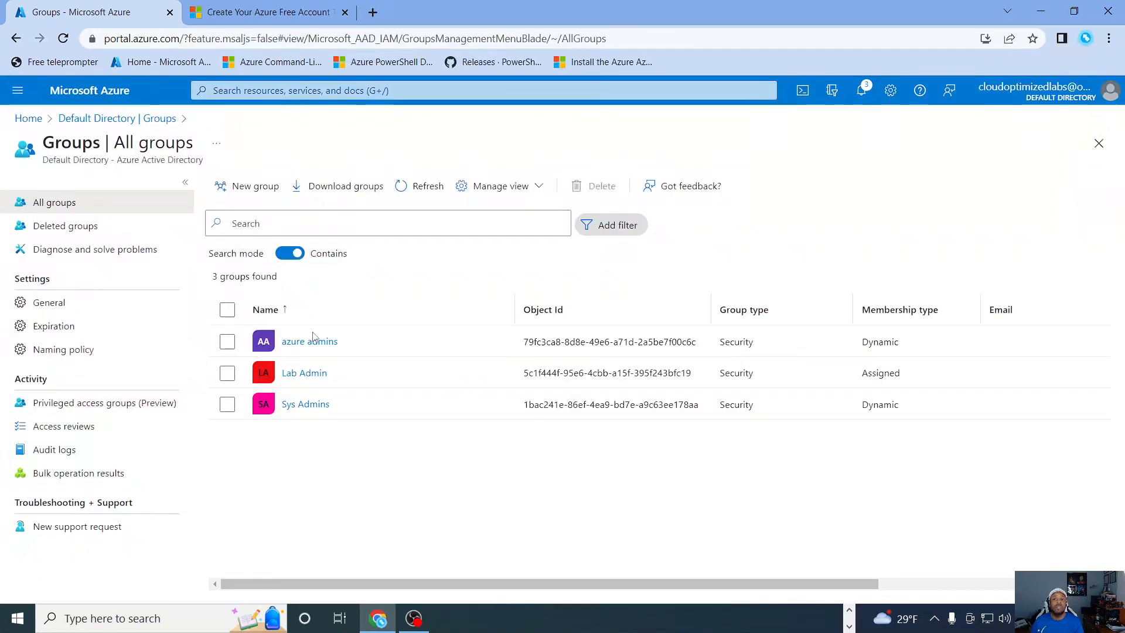
# Review the azure admins group's overview and members, and inspect the job info in the listed member's profile.
pyautogui.click(298, 343)
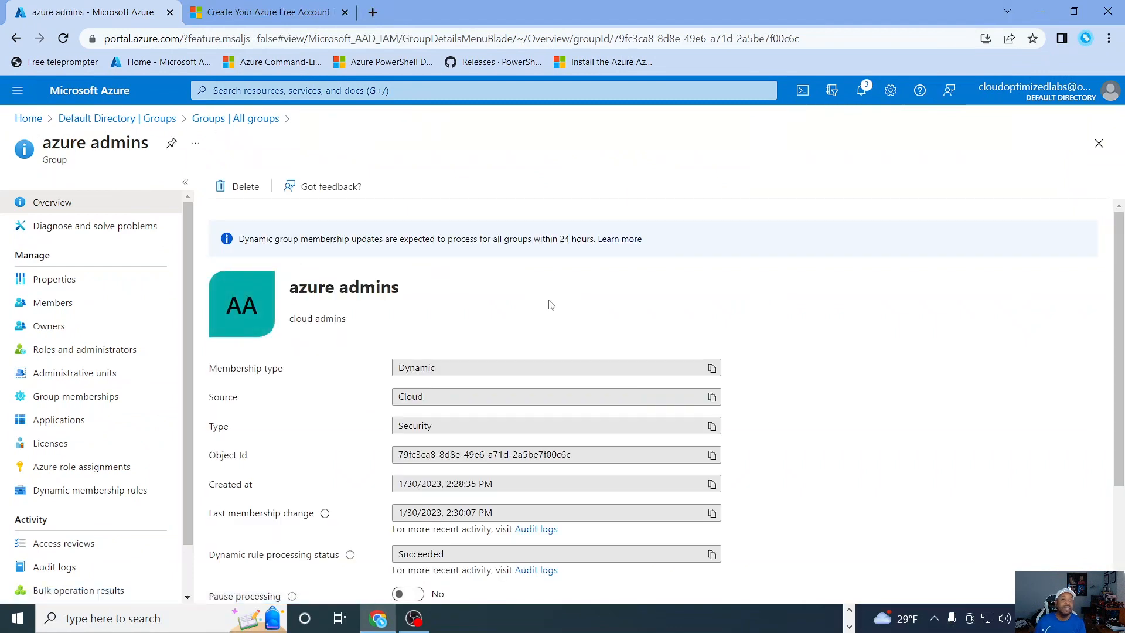
pyautogui.scroll(-3, 550, 304)
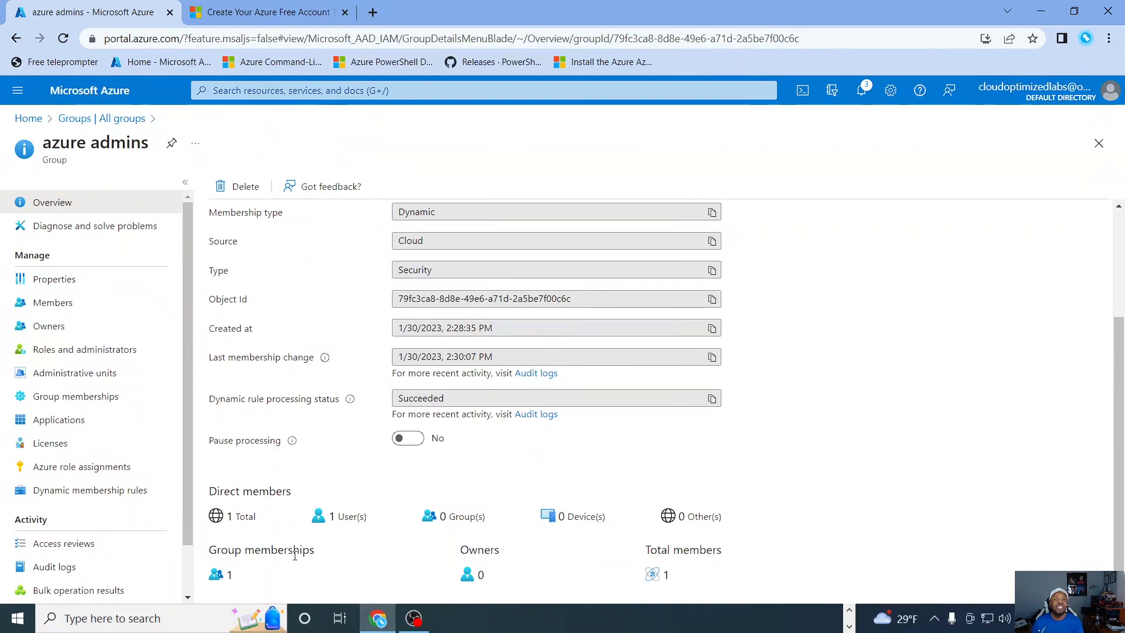
pyautogui.click(47, 306)
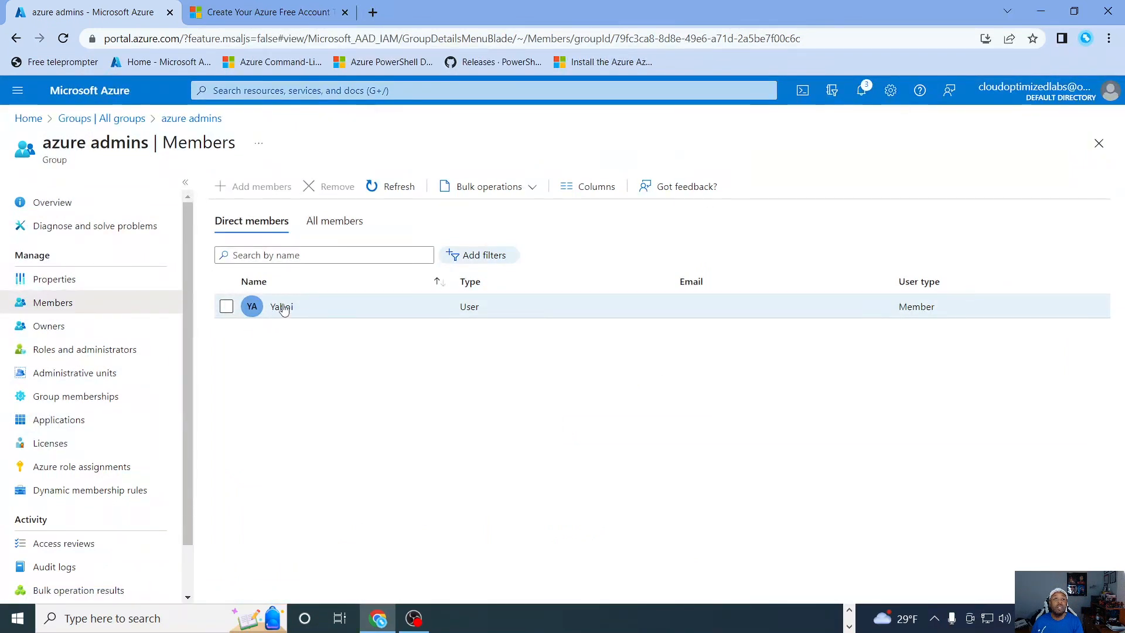
pyautogui.click(283, 308)
pyautogui.scroll(-2, 375, 368)
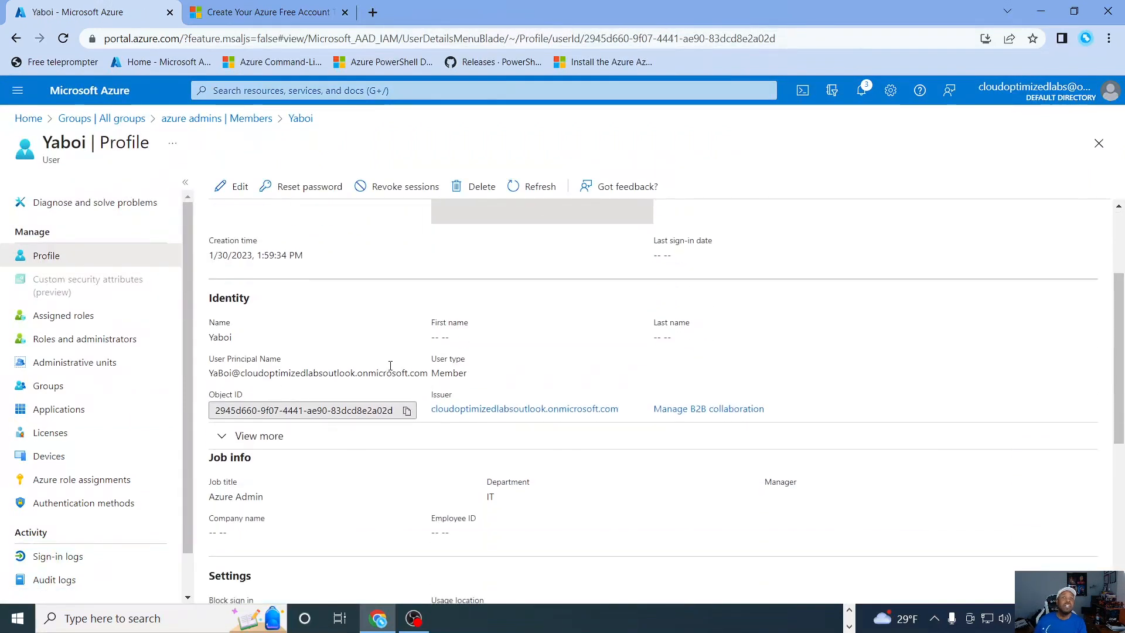
# Check the job title in the azure admins member's profile, and return to the list of all groups.
pyautogui.scroll(-3, 390, 350)
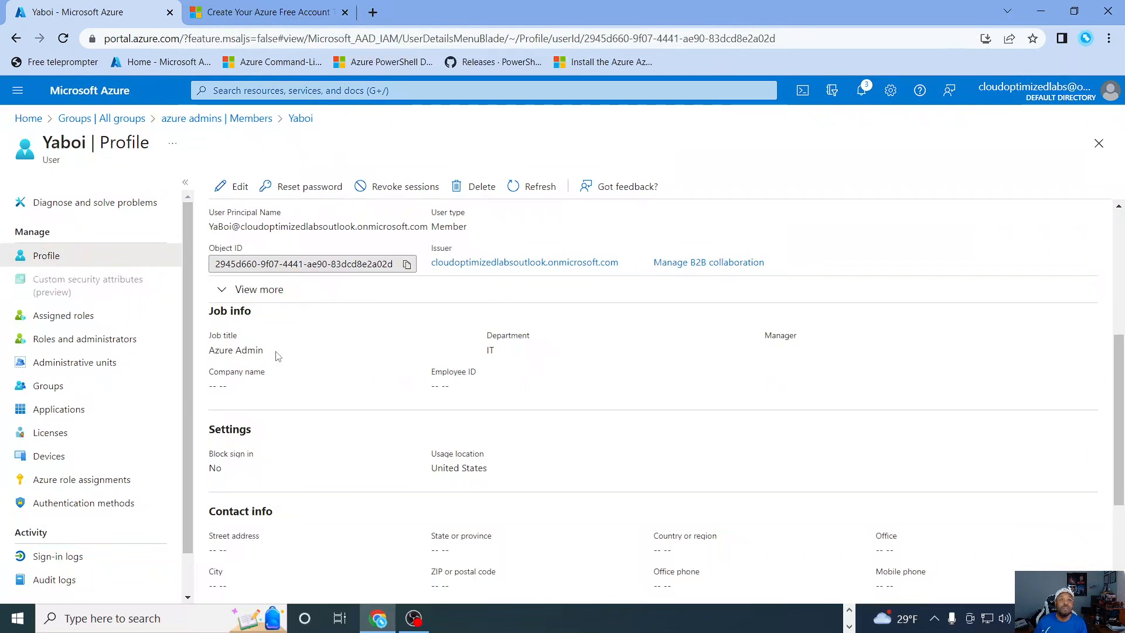
pyautogui.scroll(3, 348, 369)
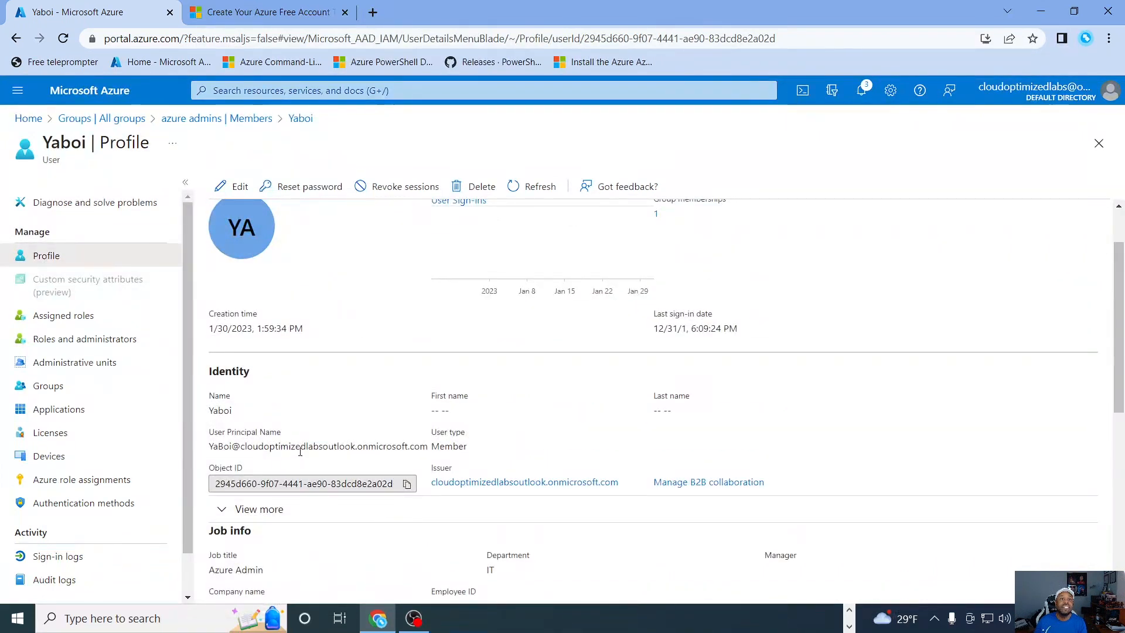
pyautogui.scroll(1, 307, 462)
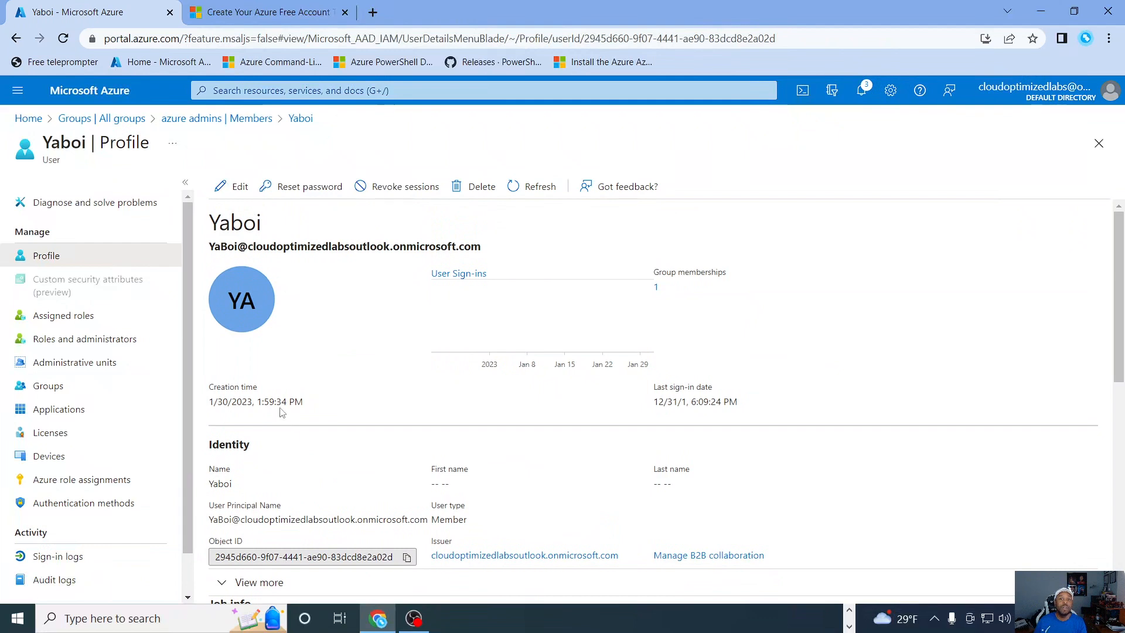
pyautogui.click(246, 119)
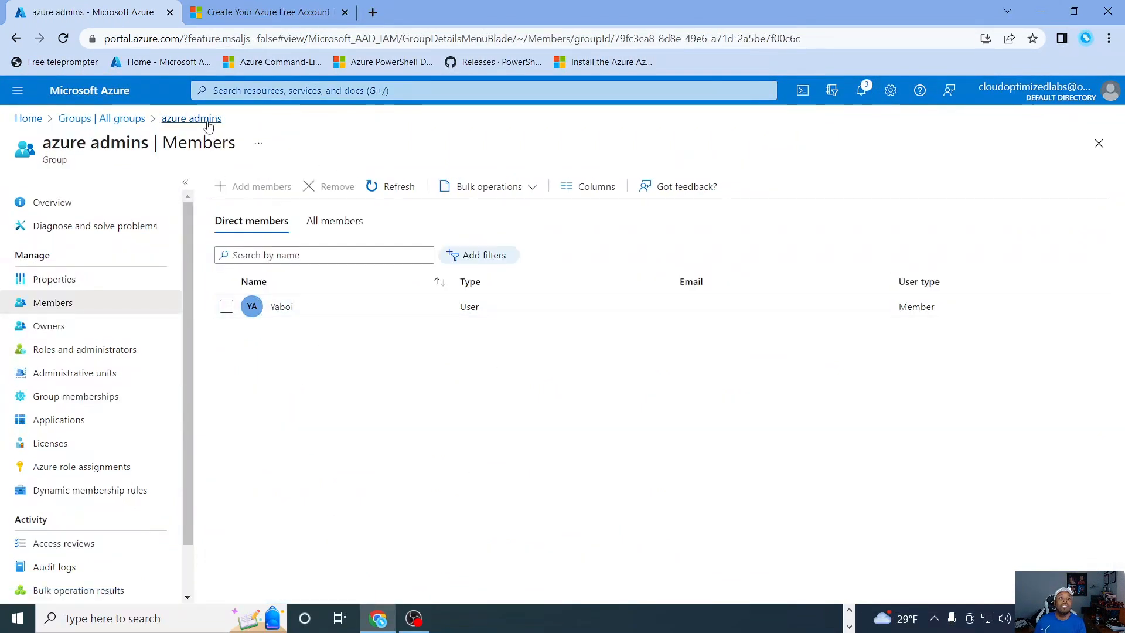
pyautogui.click(120, 118)
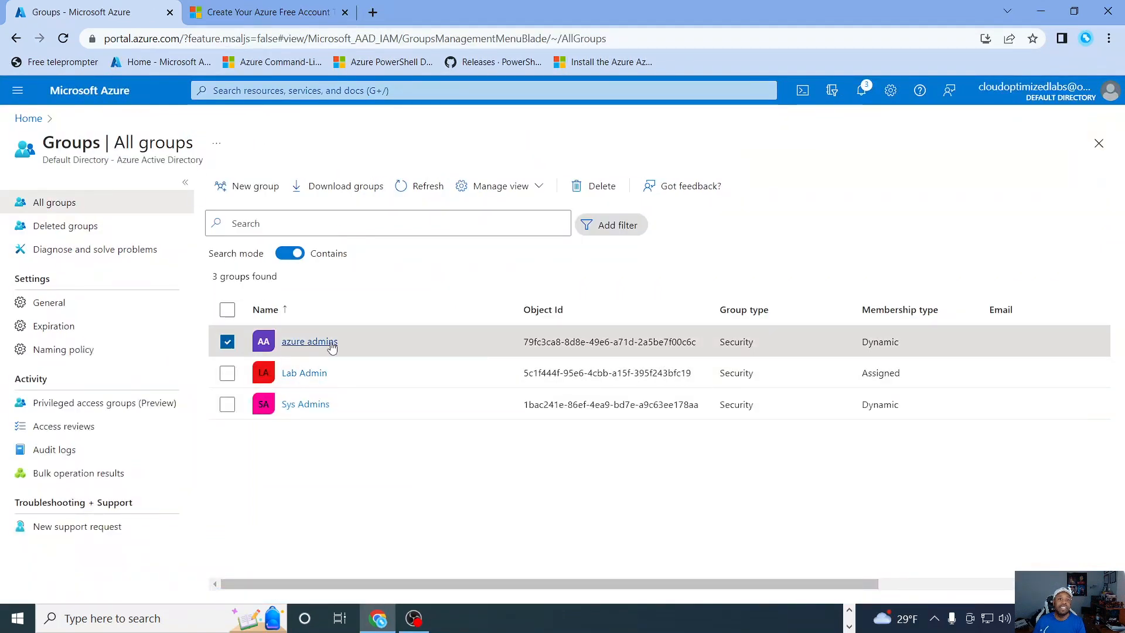
# Open the Sys Admins group's listed member and review that user's job info and group memberships.
pyautogui.click(305, 405)
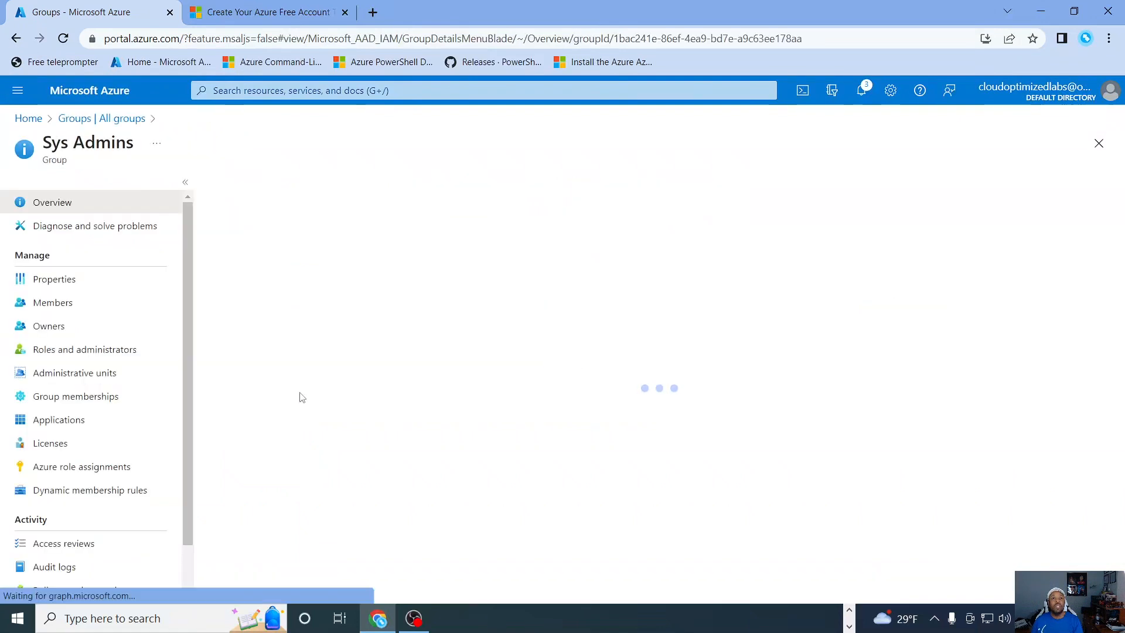
pyautogui.click(54, 304)
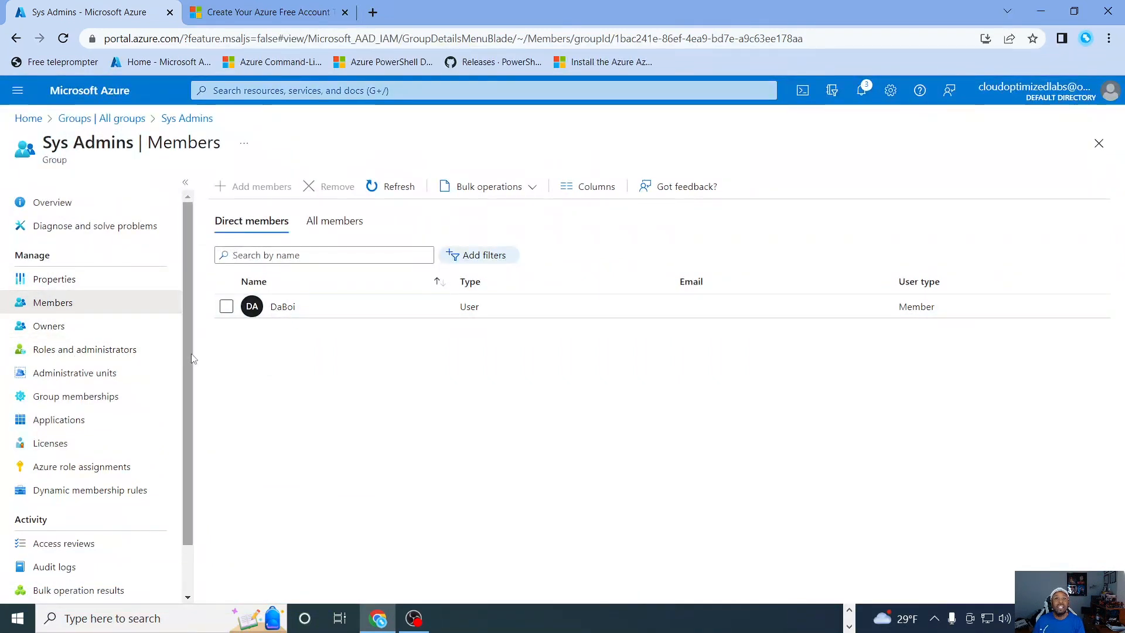
pyautogui.click(277, 309)
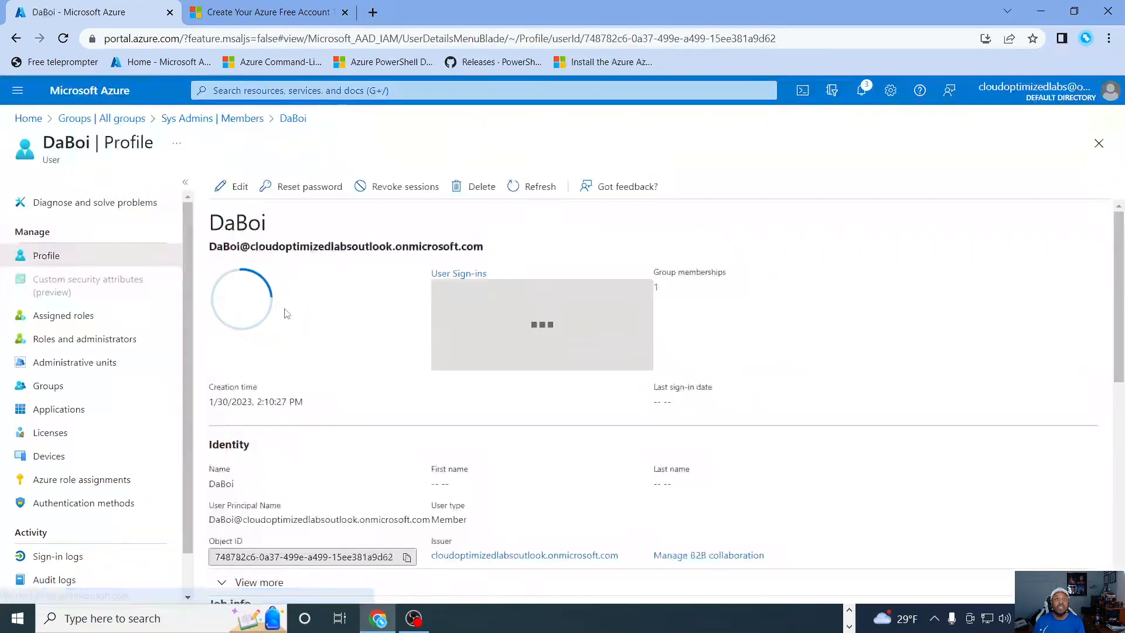
pyautogui.scroll(-1, 329, 392)
pyautogui.scroll(-7, 329, 392)
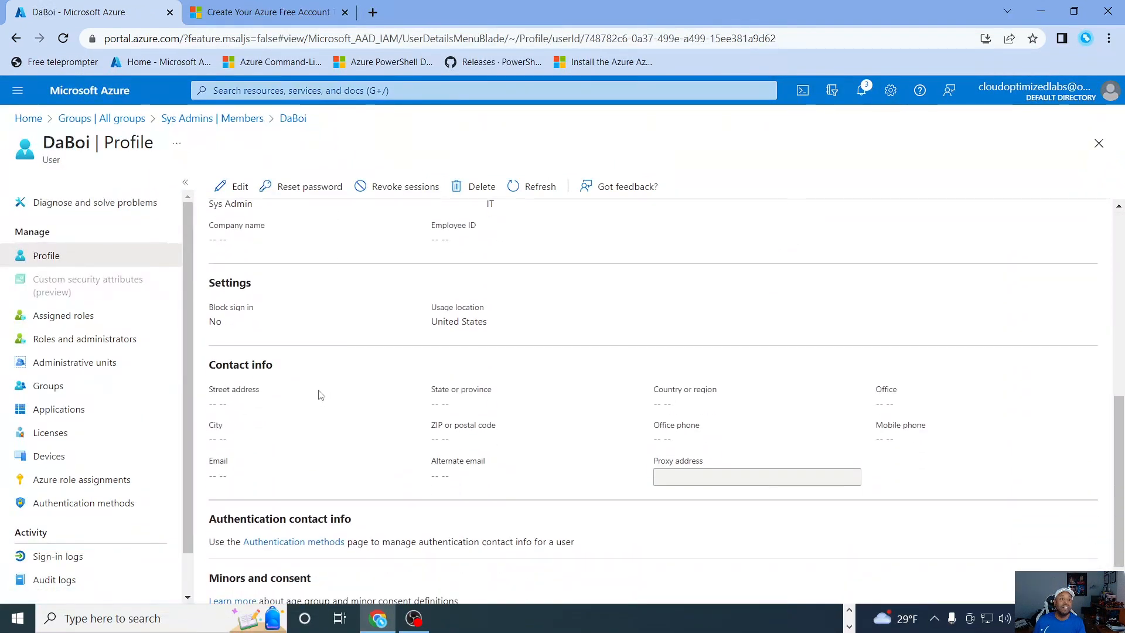
pyautogui.scroll(1, 320, 394)
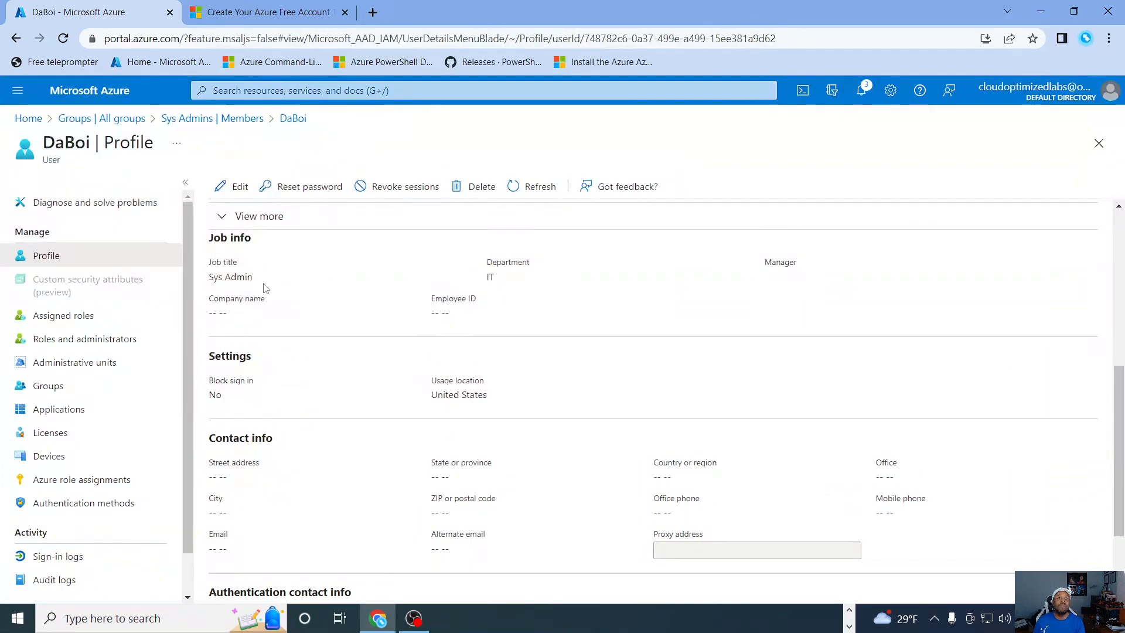
pyautogui.scroll(6, 329, 359)
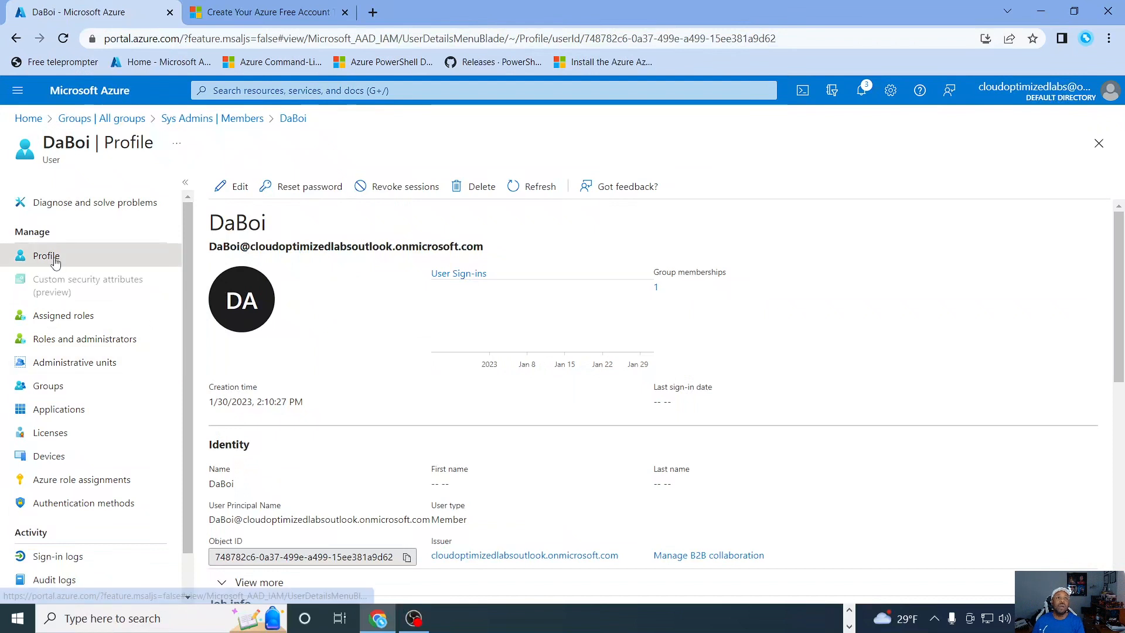
pyautogui.click(50, 385)
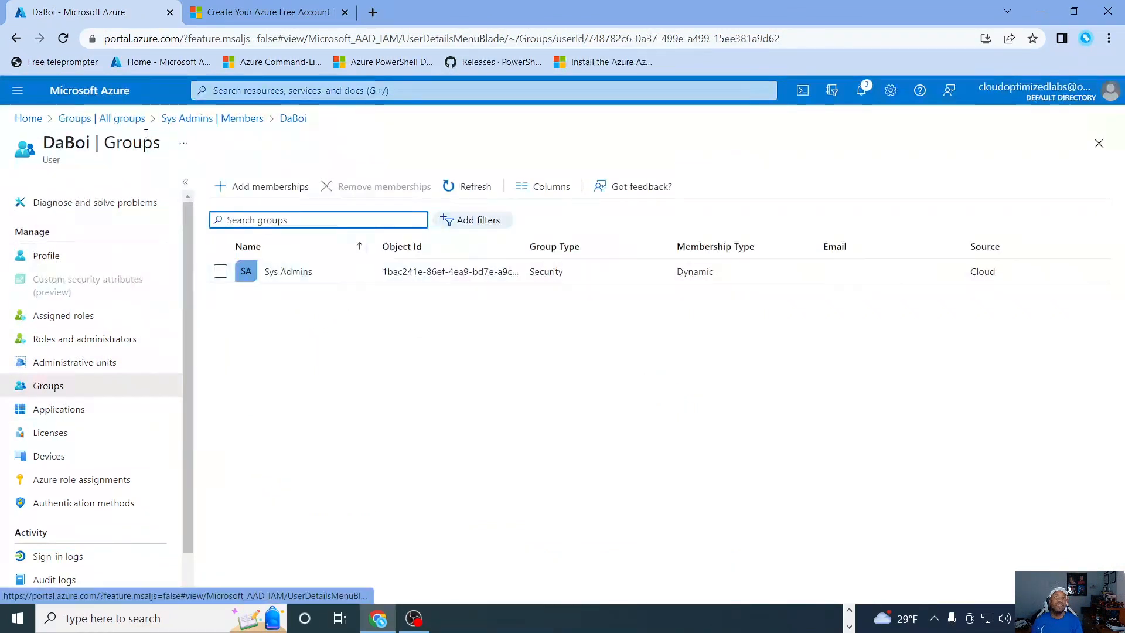
# Return to the list of all groups and review the Lab Admin group's overview and direct members.
pyautogui.click(126, 118)
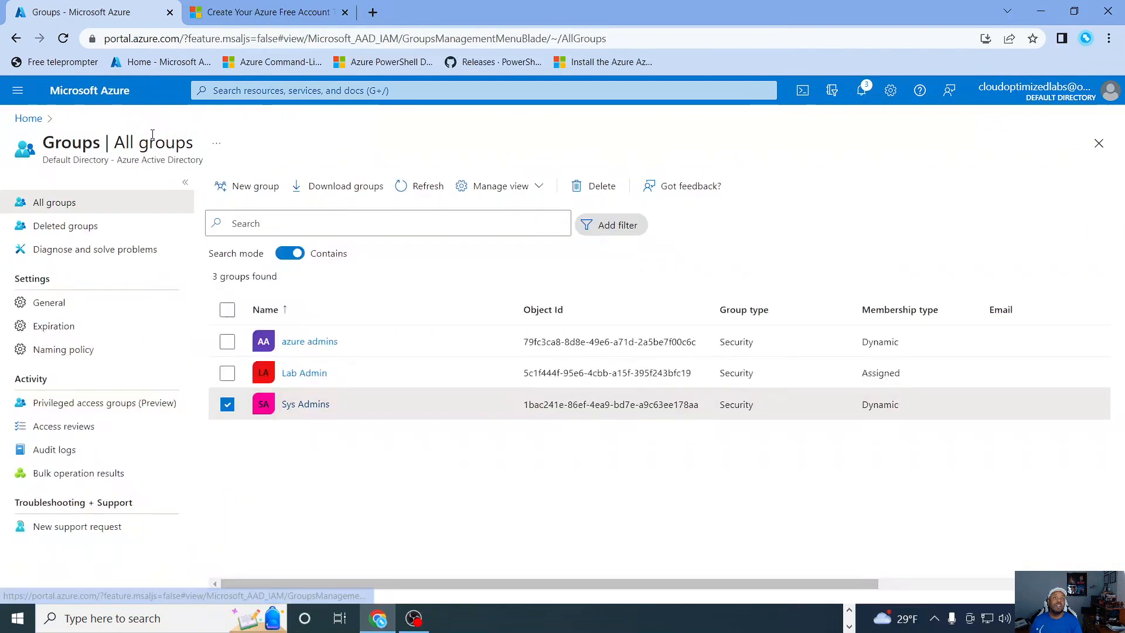
pyautogui.click(300, 376)
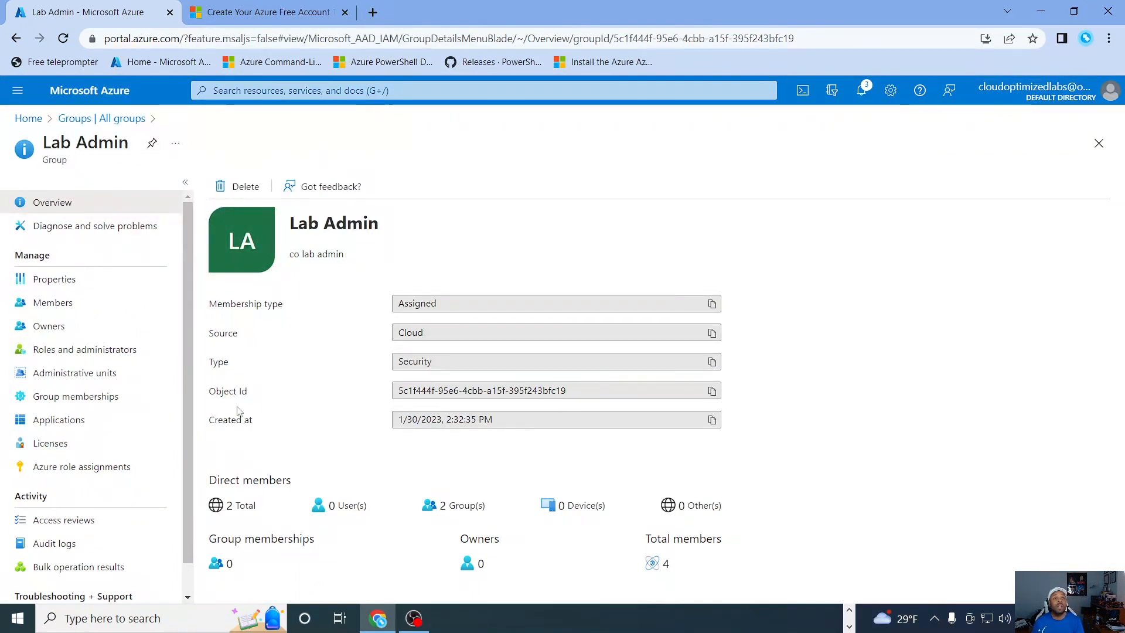
pyautogui.click(46, 306)
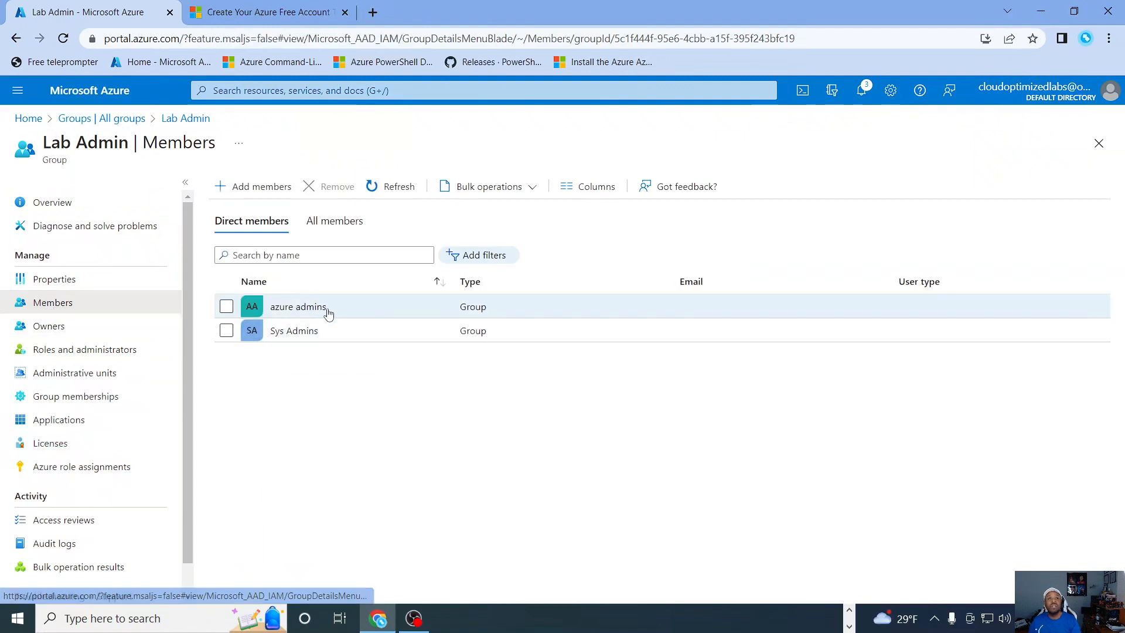